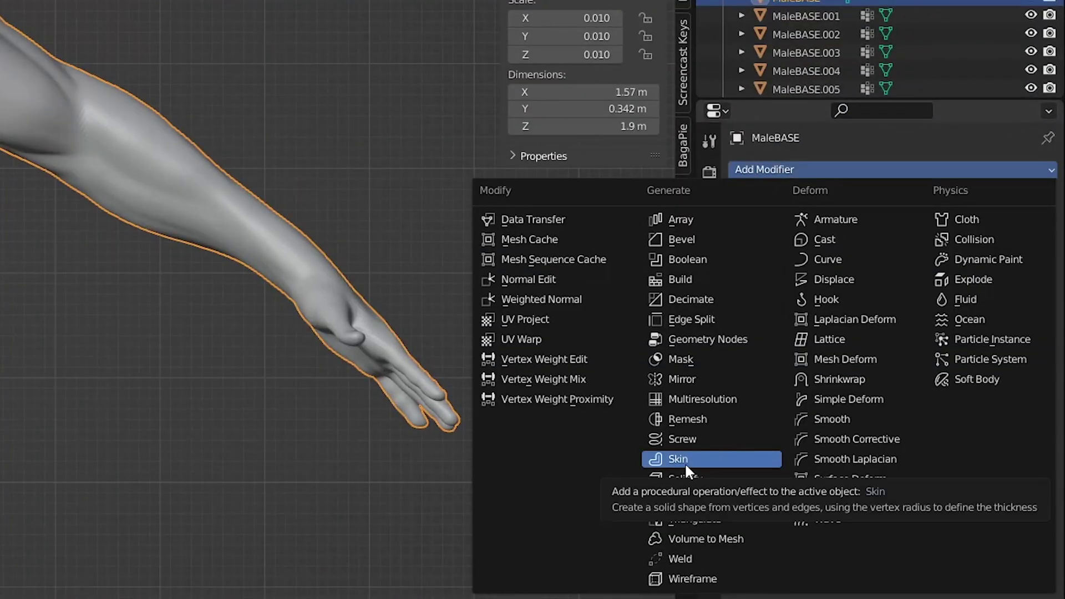
Step: Add a Remesh modifier to the body mesh with a 0.6 m voxel size
click(689, 421)
double_click(878, 248)
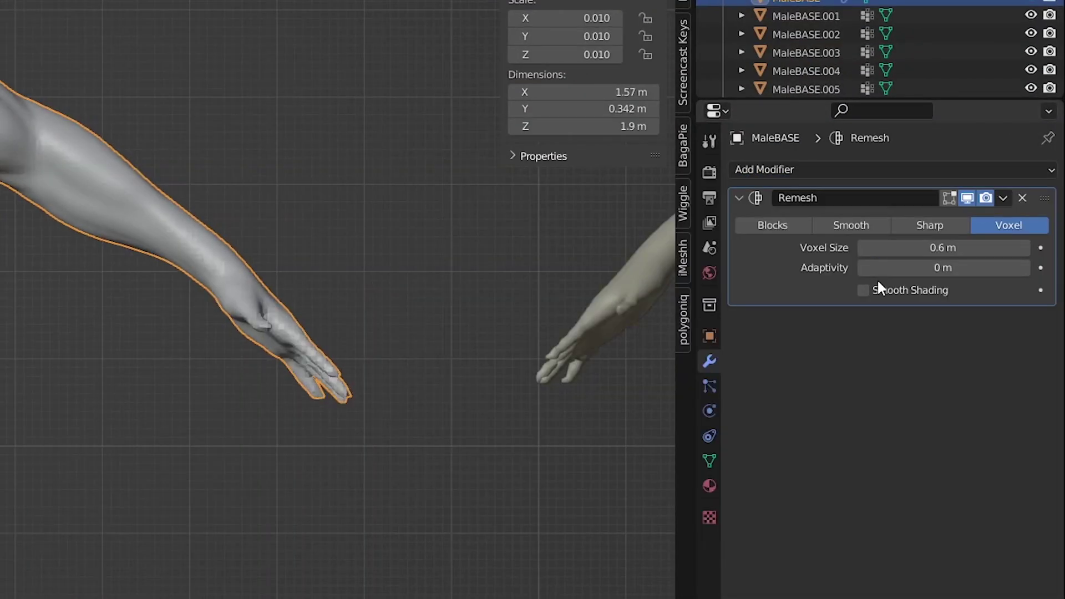
key(Return)
scroll(444, 268, up, 3)
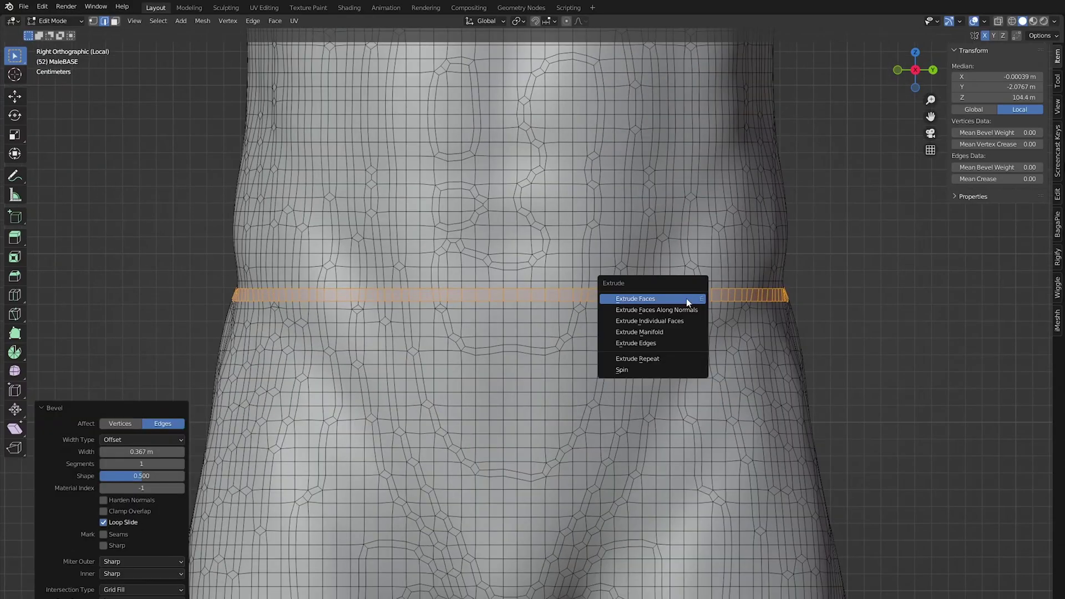
Step: Extrude the waist loop inward along its normals to form a seam
click(687, 306)
click(479, 515)
scroll(924, 240, up, 2)
key(s)
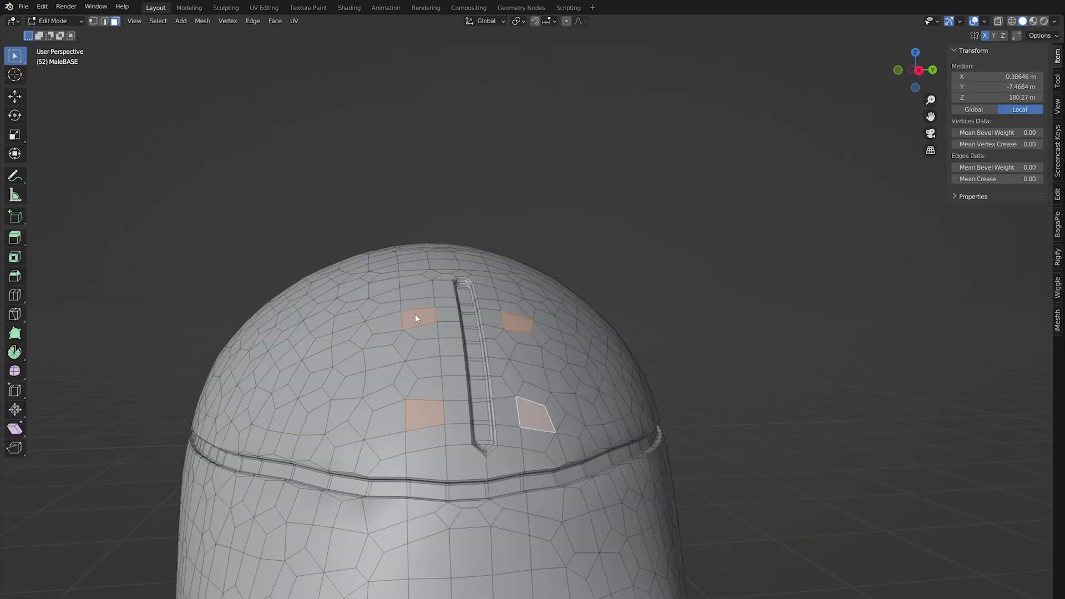
Step: Subdivide the head faces, round them into circles, scale to 0.593, and extrude them inward
right_click(415, 314)
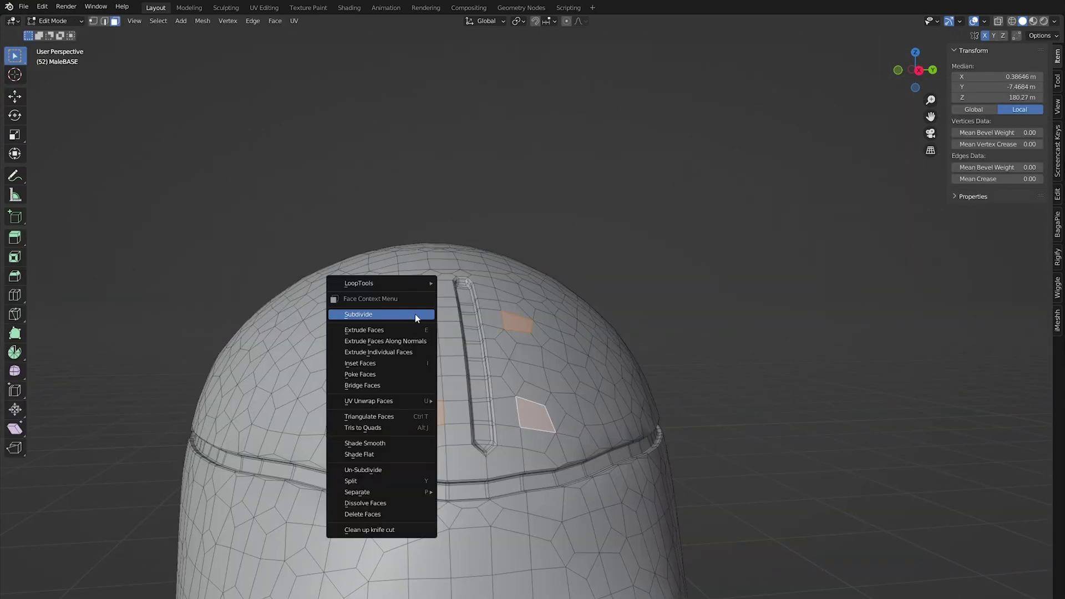
click(415, 314)
key(shift+r)
right_click(415, 314)
mouse_move(427, 285)
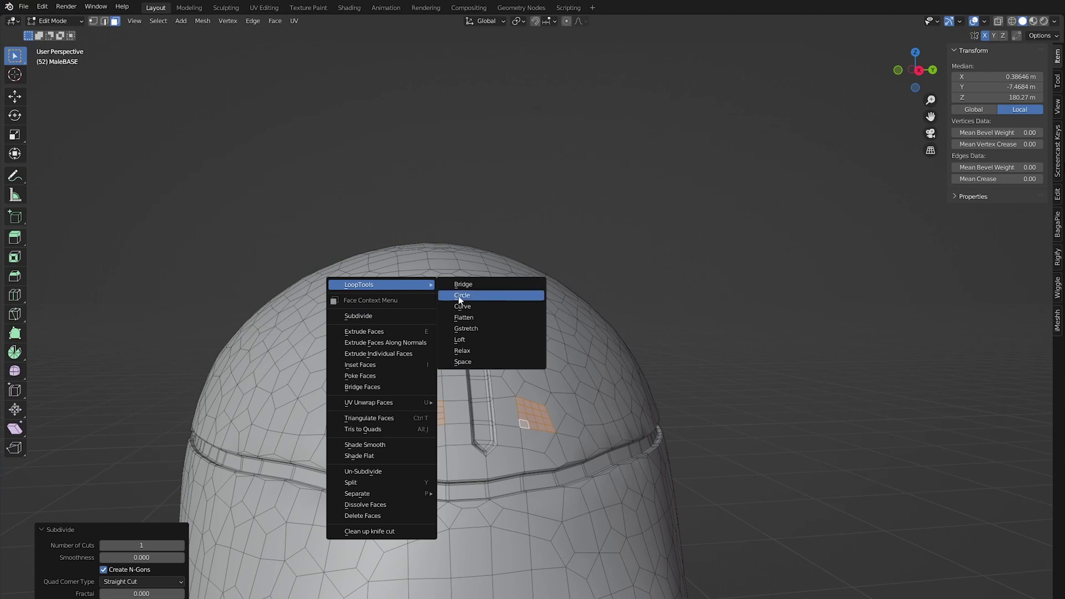
click(458, 295)
click(569, 356)
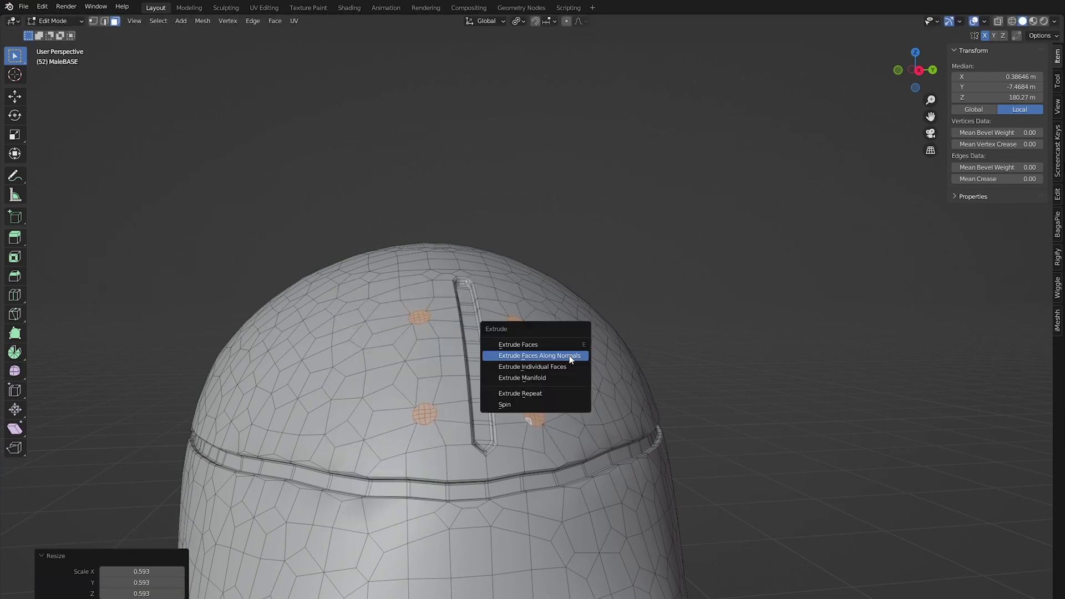
key(alt+s)
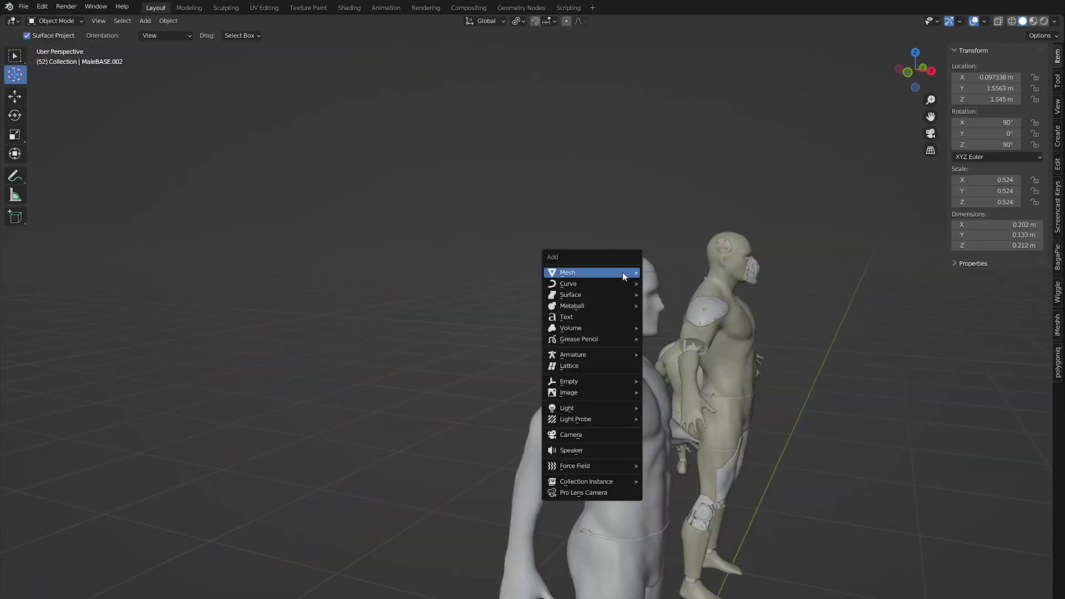
Step: Add a plane at the shoulder and reshape it into a plate in Edit Mode
mouse_move(627, 275)
click(688, 275)
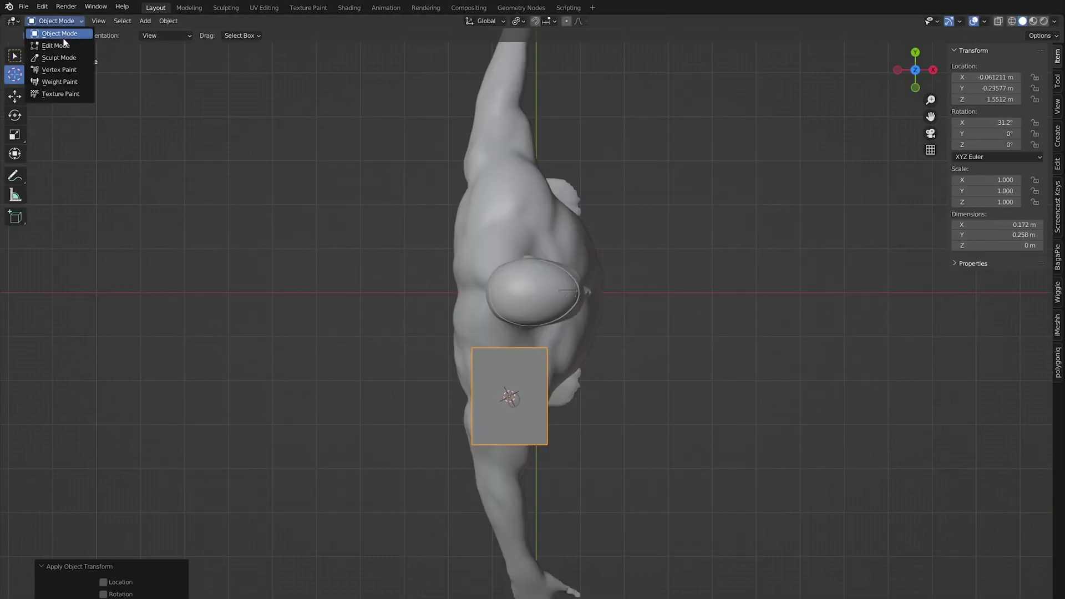
click(56, 44)
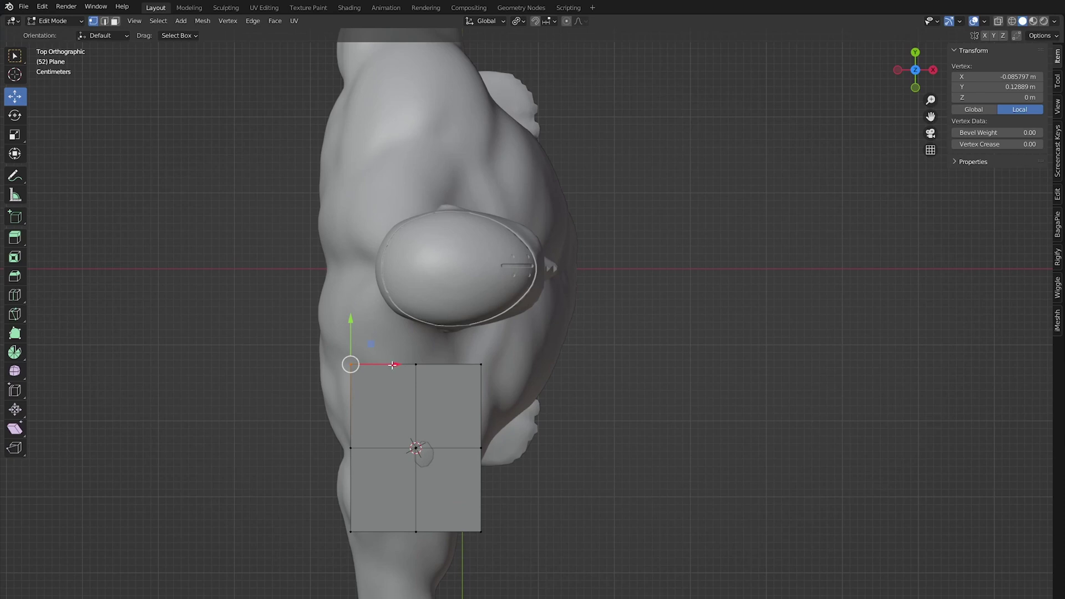
click(321, 363)
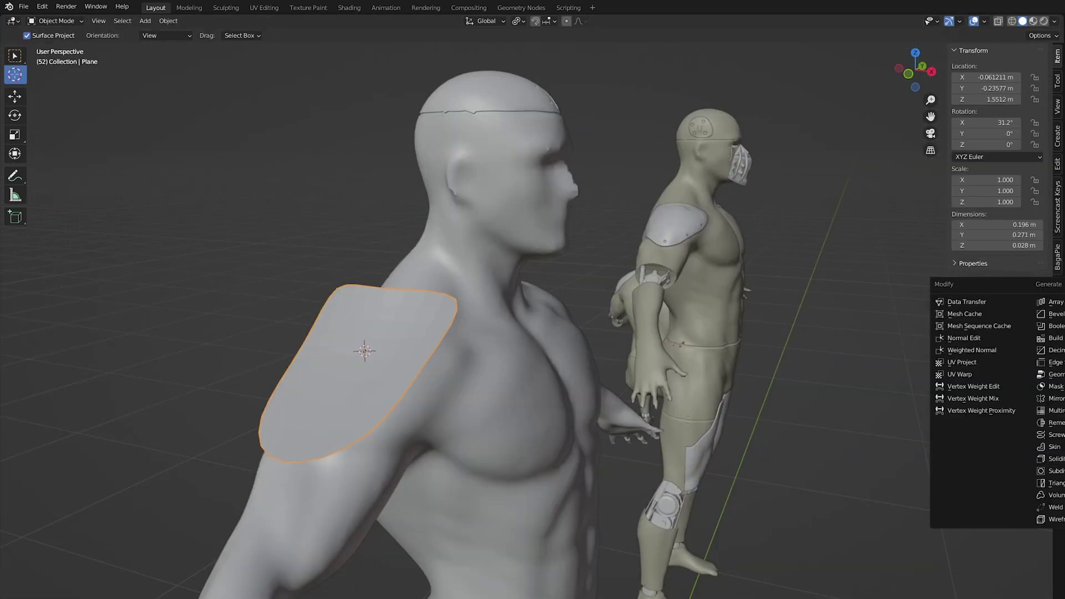
Step: Shrinkwrap the plate onto MaleBASE and scale a round hole ring into it
click(480, 315)
middle_drag(456, 328, 465, 324)
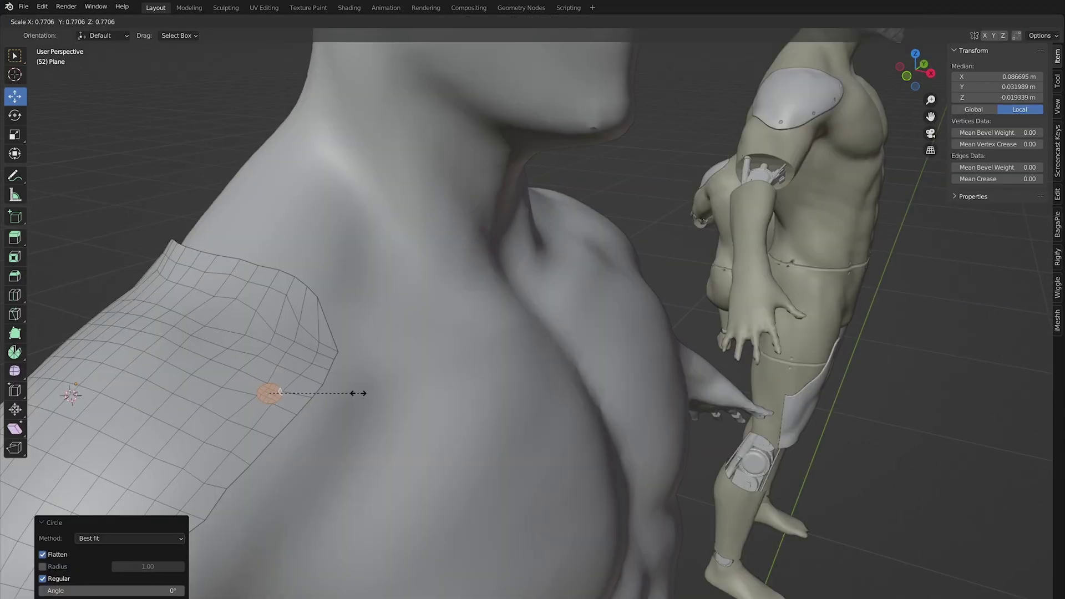
click(289, 385)
right_click(259, 410)
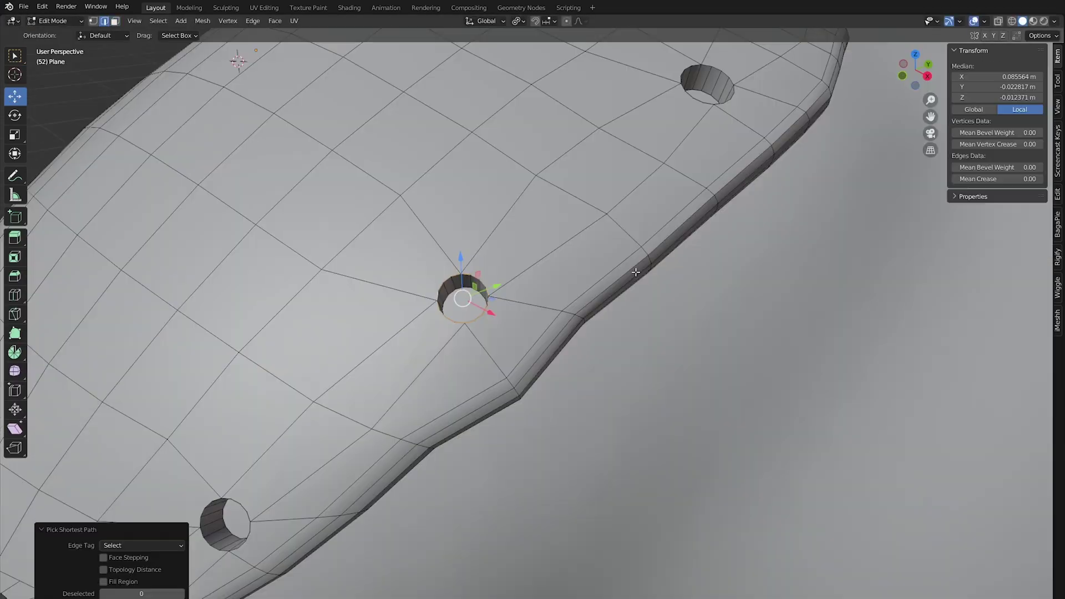
key(s)
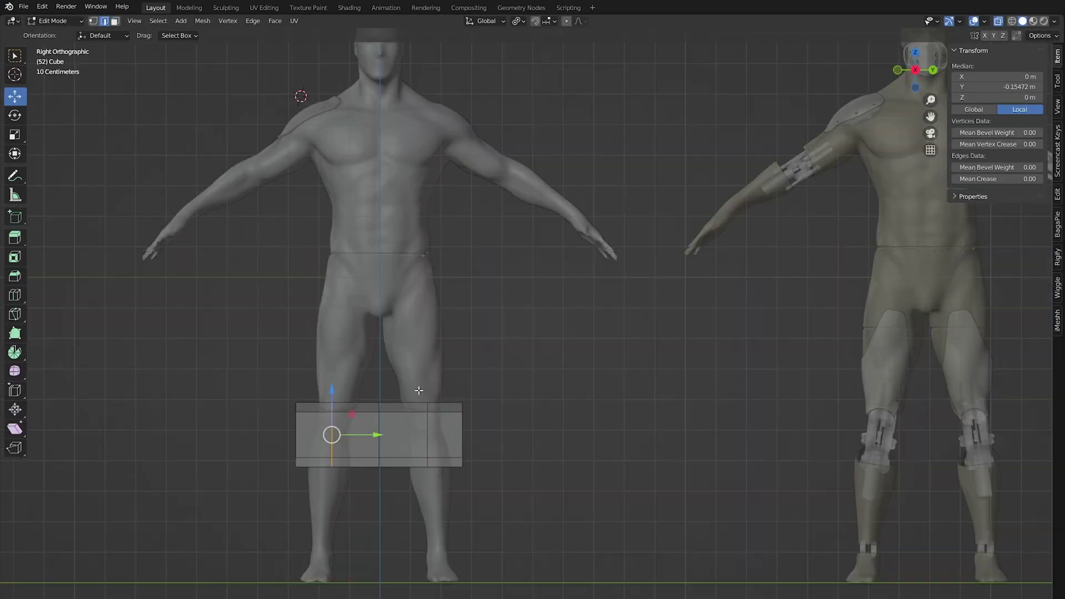
Step: Enlarge the boolean cutter cube to 1.186 over the knees and orbit to check the cut
click(593, 334)
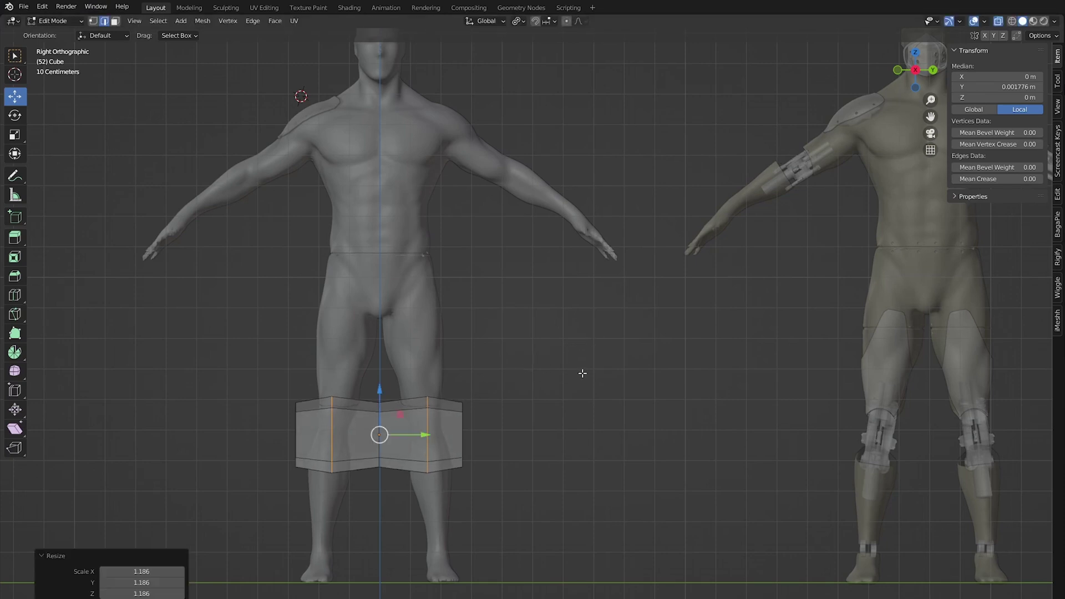
key(Tab)
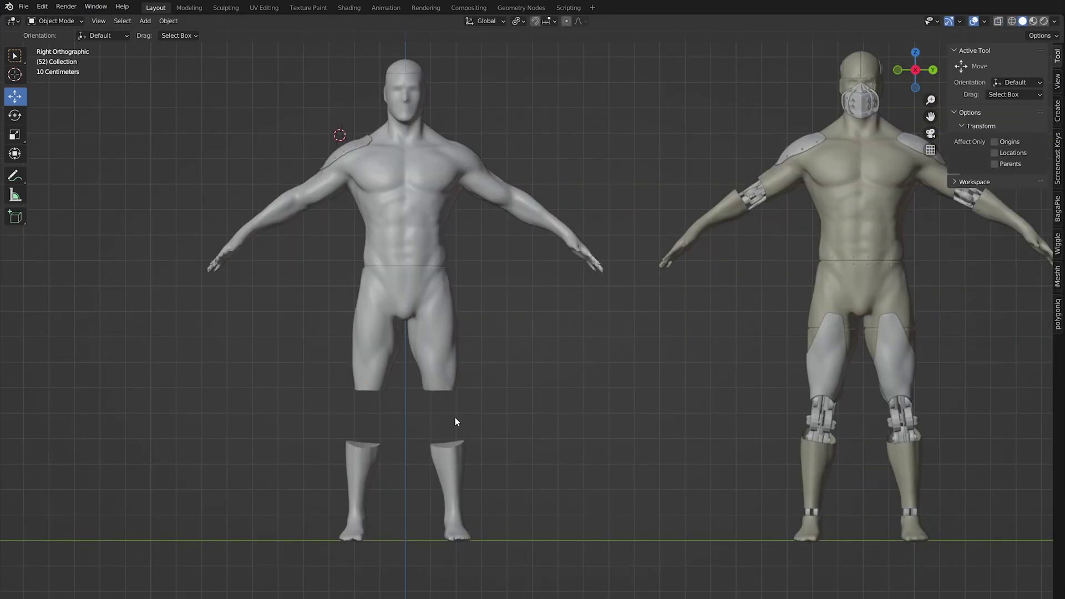
scroll(463, 415, down, 3)
middle_drag(463, 418, 342, 346)
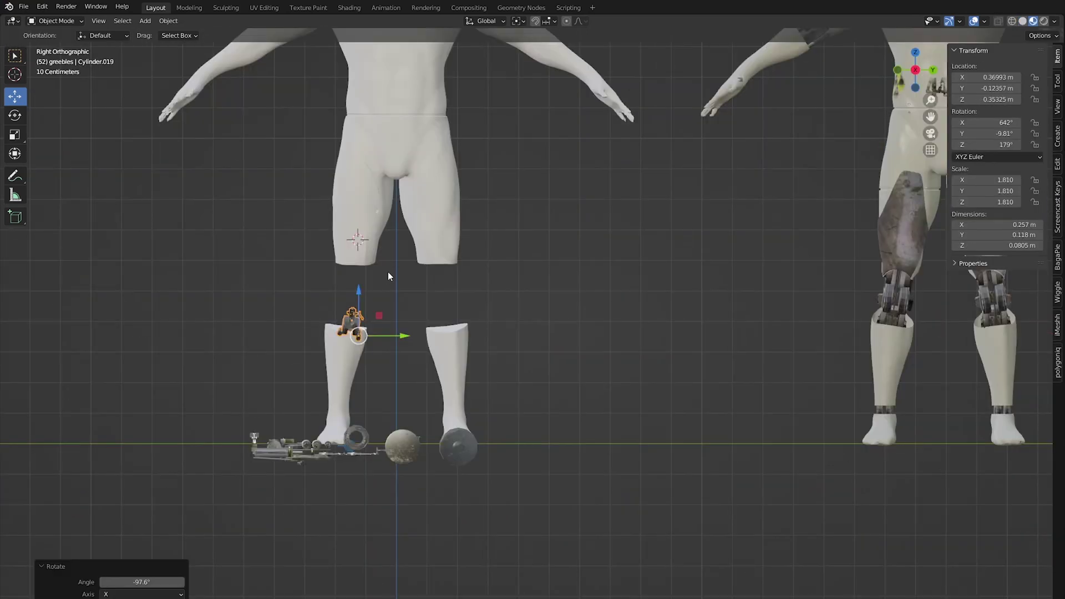
Step: Move, rotate and scale a greeble into the first knee gap
key(g)
key(r)
scroll(458, 351, up, 2)
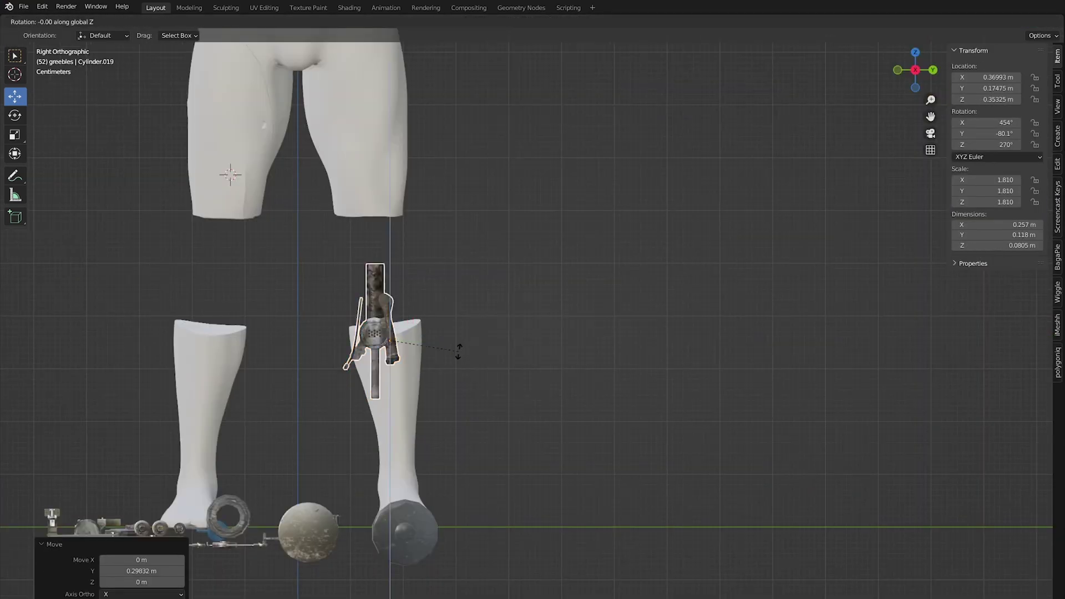
key(s)
click(451, 264)
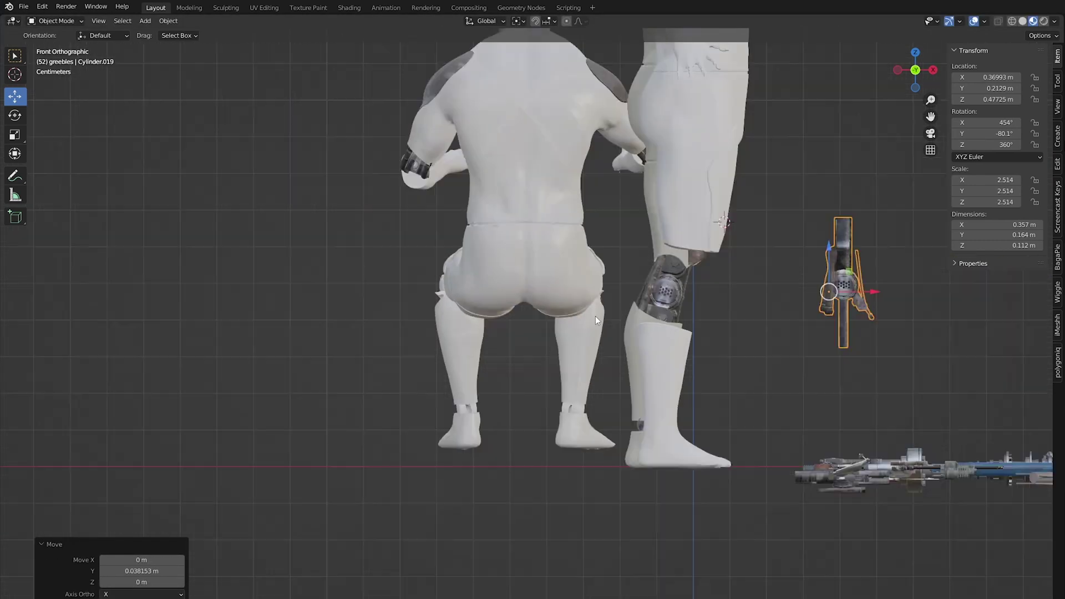
Step: Move another greeble along X into the other knee and rotate it flat
scroll(594, 315, up, 3)
key(g)
key(x)
click(582, 303)
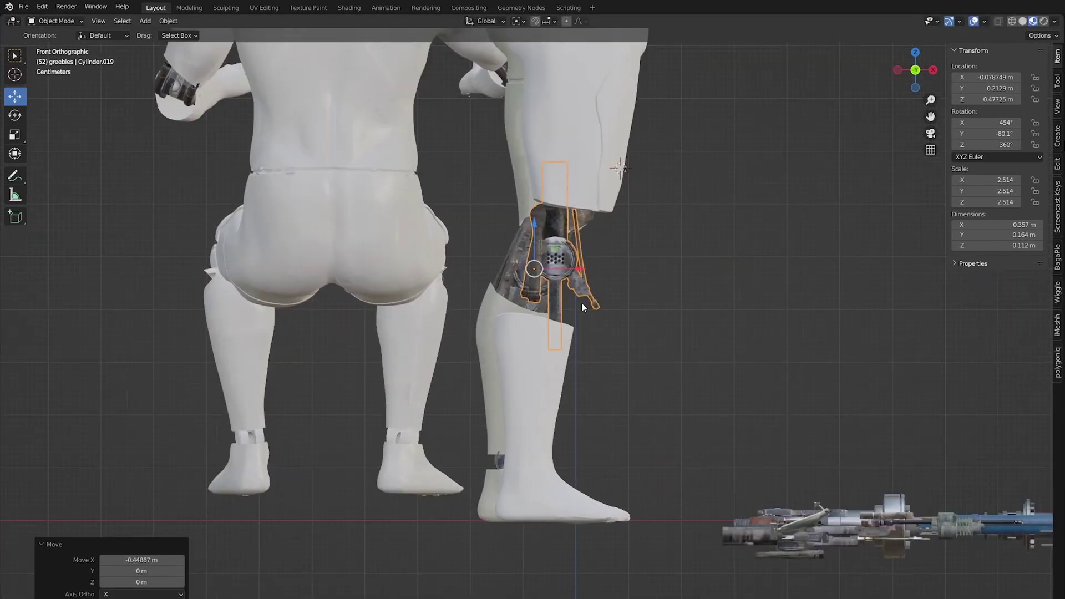
scroll(687, 310, up, 1)
key(r)
click(579, 286)
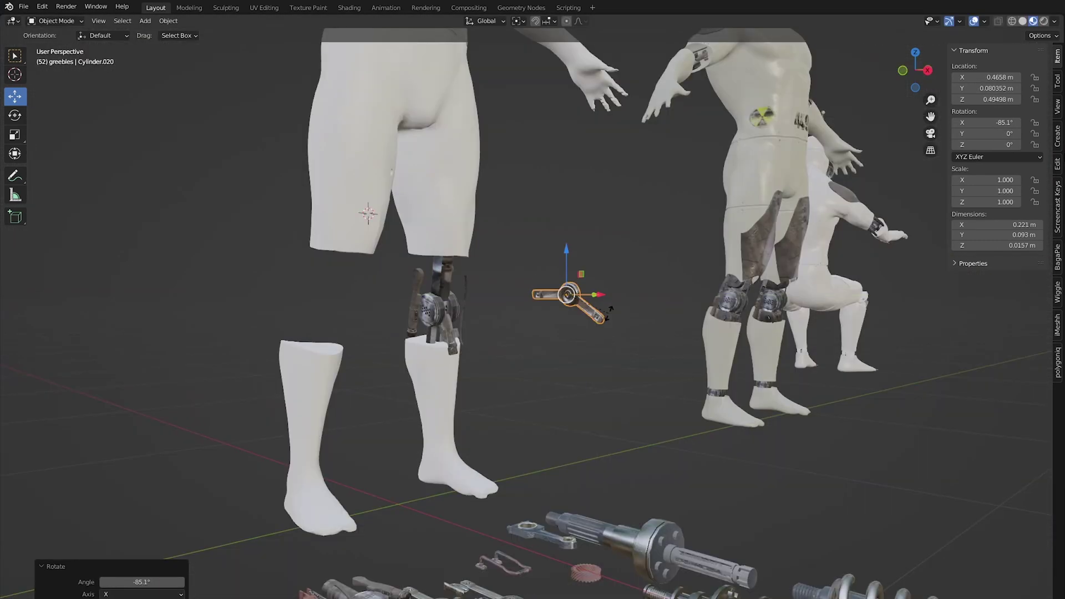
middle_drag(574, 304, 560, 310)
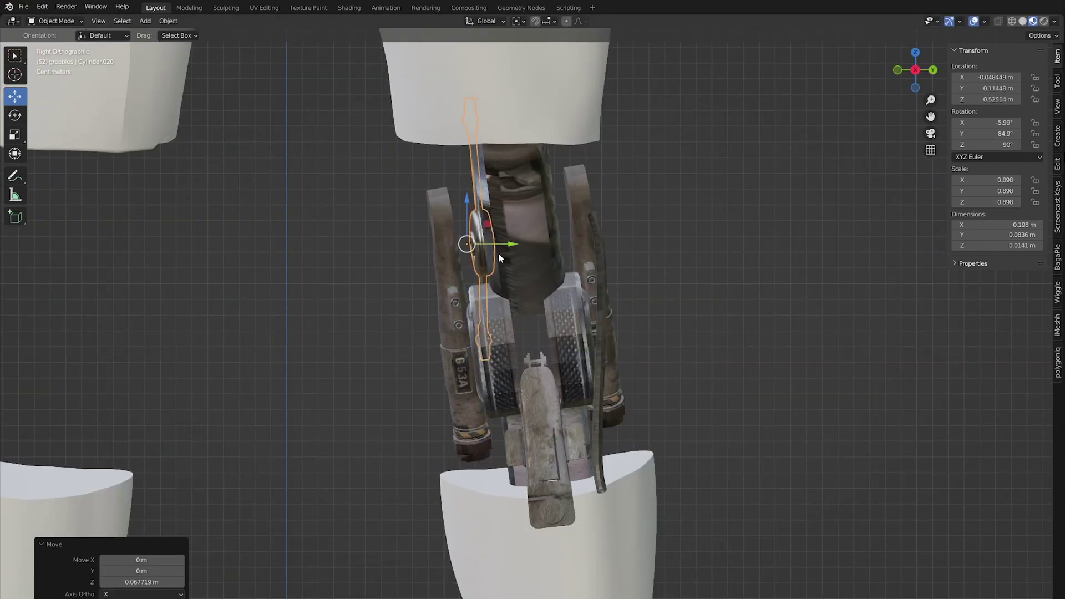
click(590, 281)
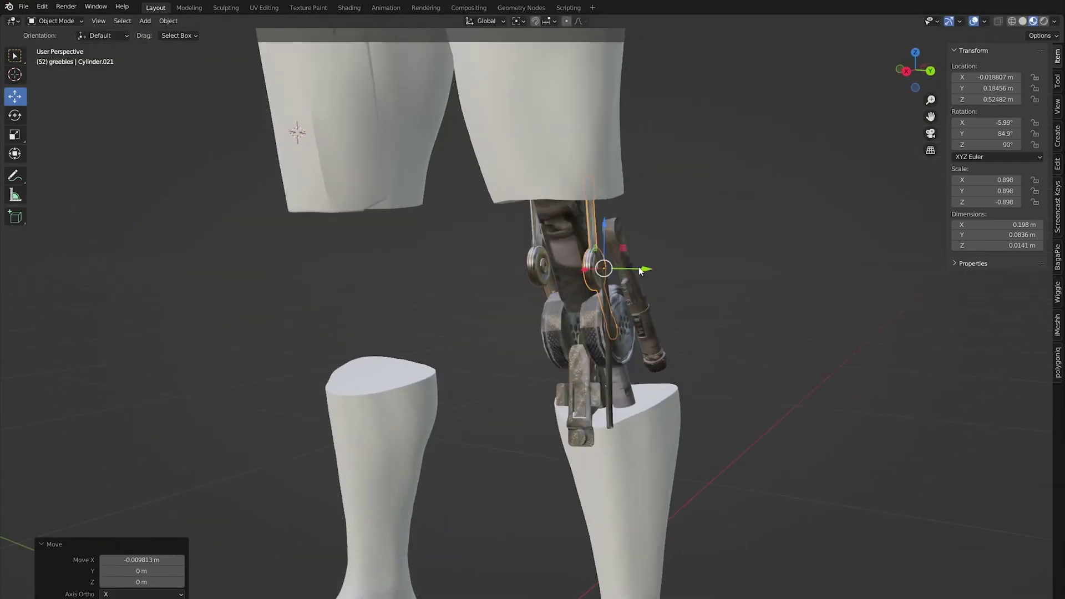
Step: Move a small part into place and rotate it around the Y axis
middle_drag(615, 228, 525, 327)
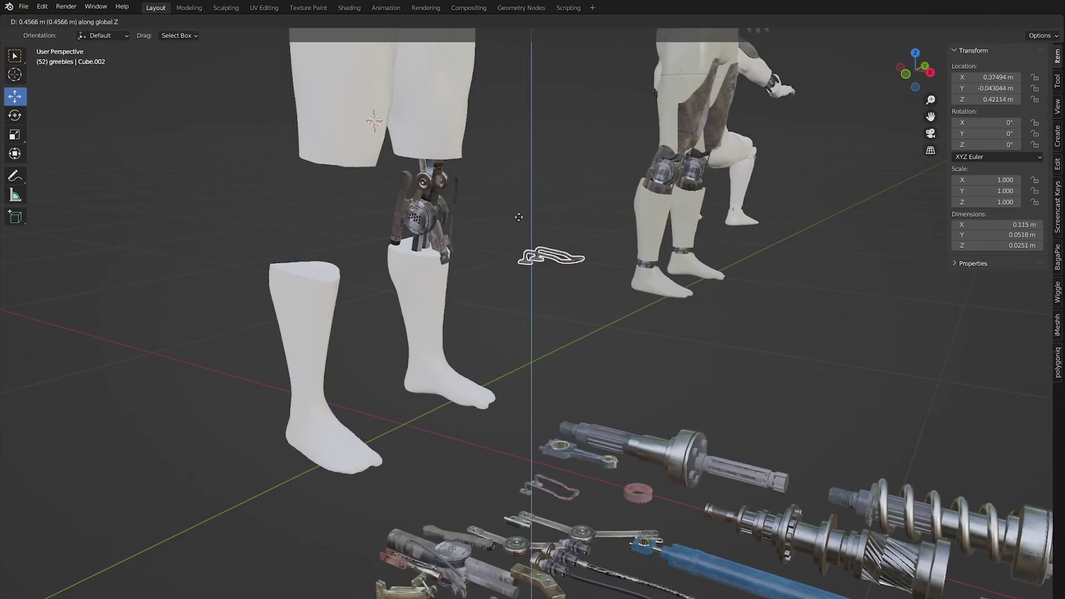
key(Return)
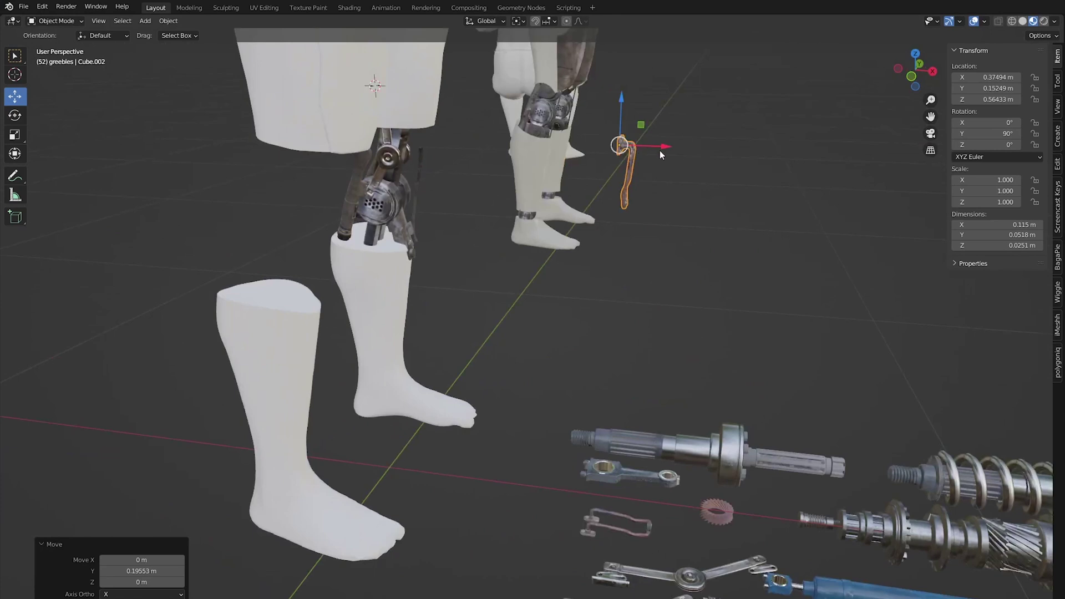
key(r)
key(y)
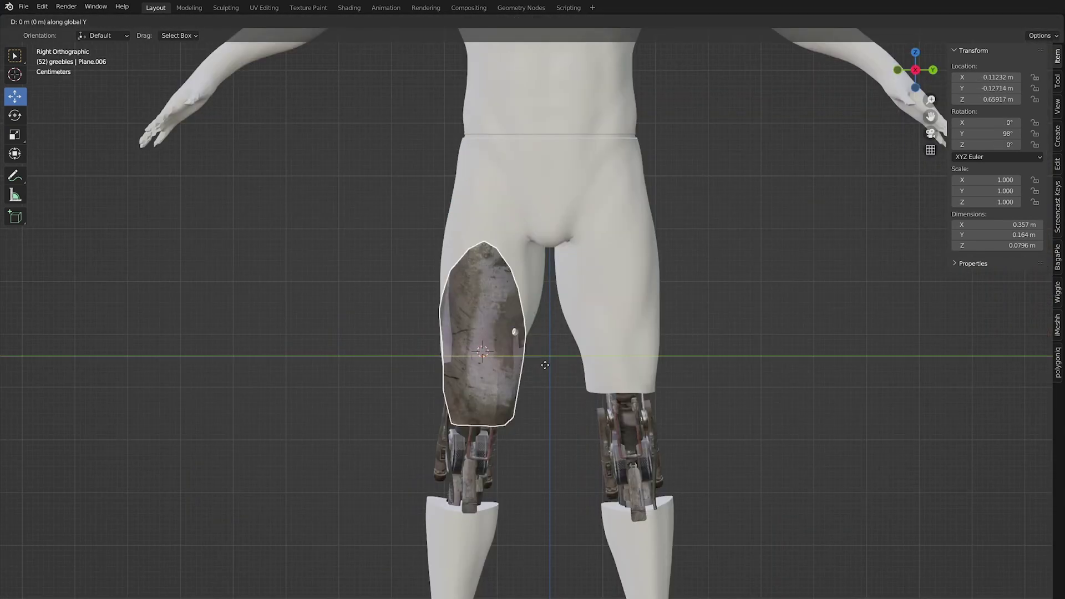
Step: Duplicate the thigh plate onto the other thigh and mirror it with scale Y -1
key(shift+d)
key(y)
click(672, 361)
text(sy-1)
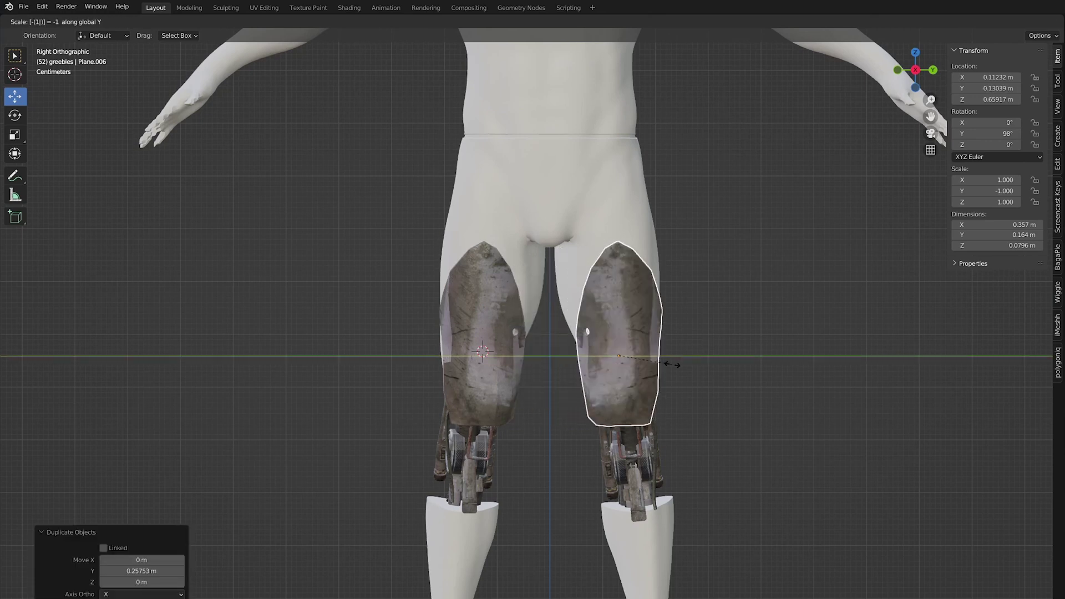
key(Return)
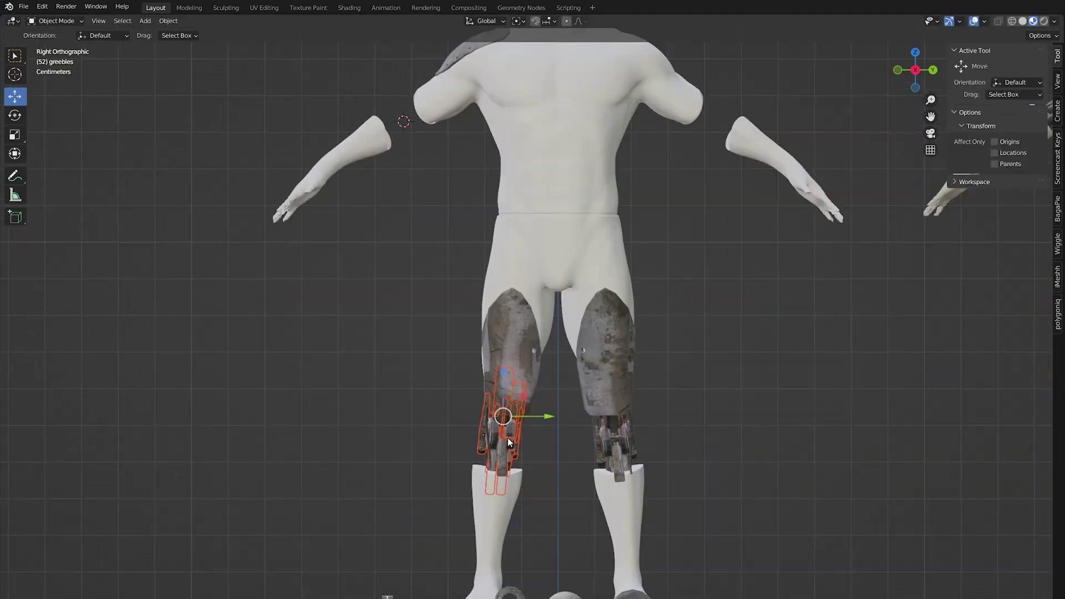
Step: Duplicate the elbow greeble, rotate it to follow the arm, and place it on the right forearm
key(shift+d)
click(432, 143)
key(r)
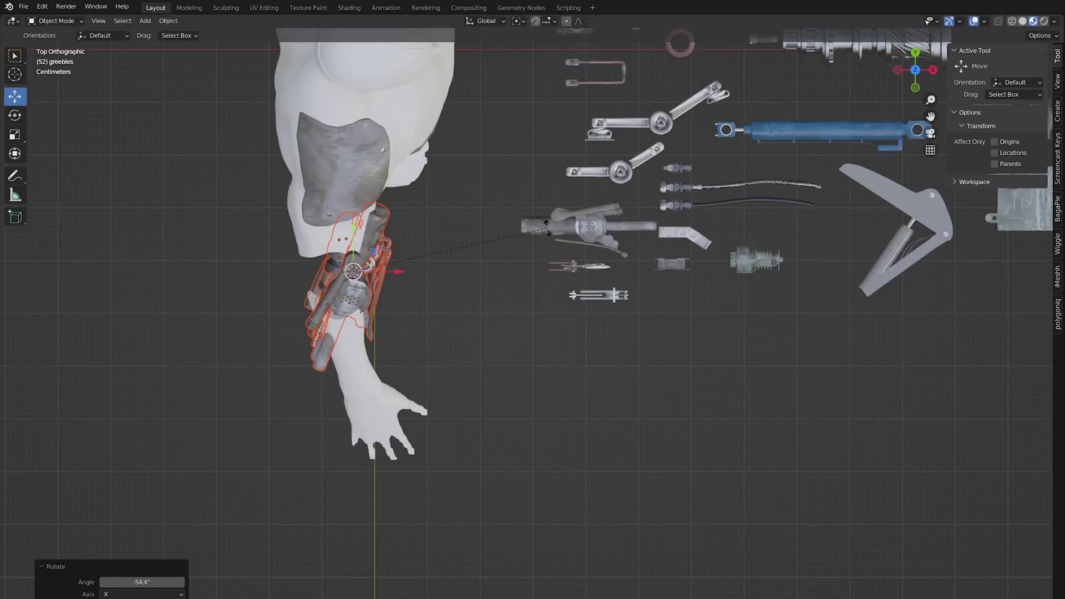
click(436, 284)
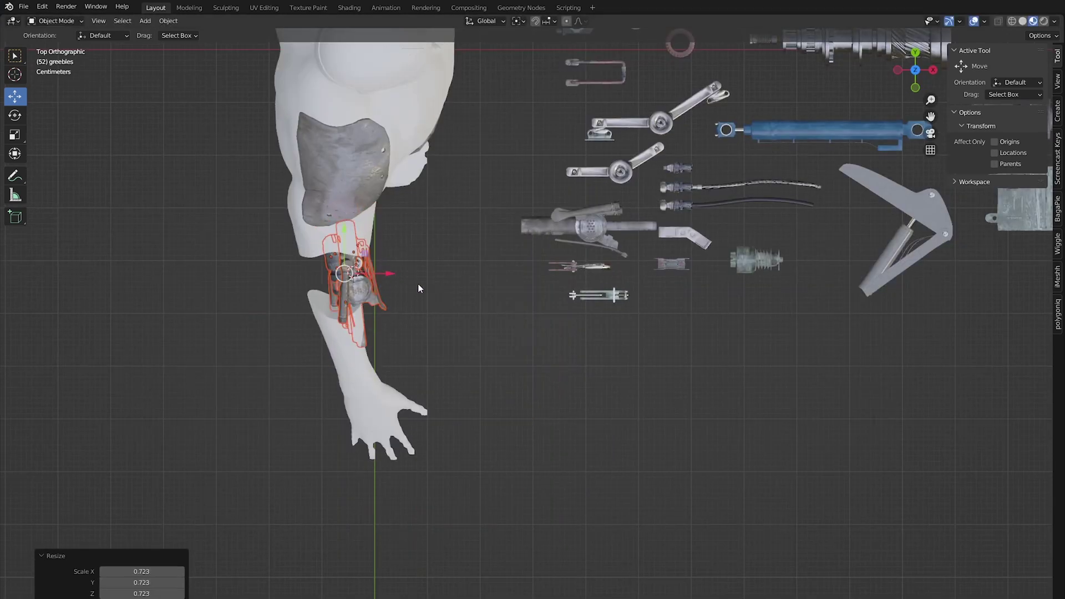
key(KP_3)
click(774, 351)
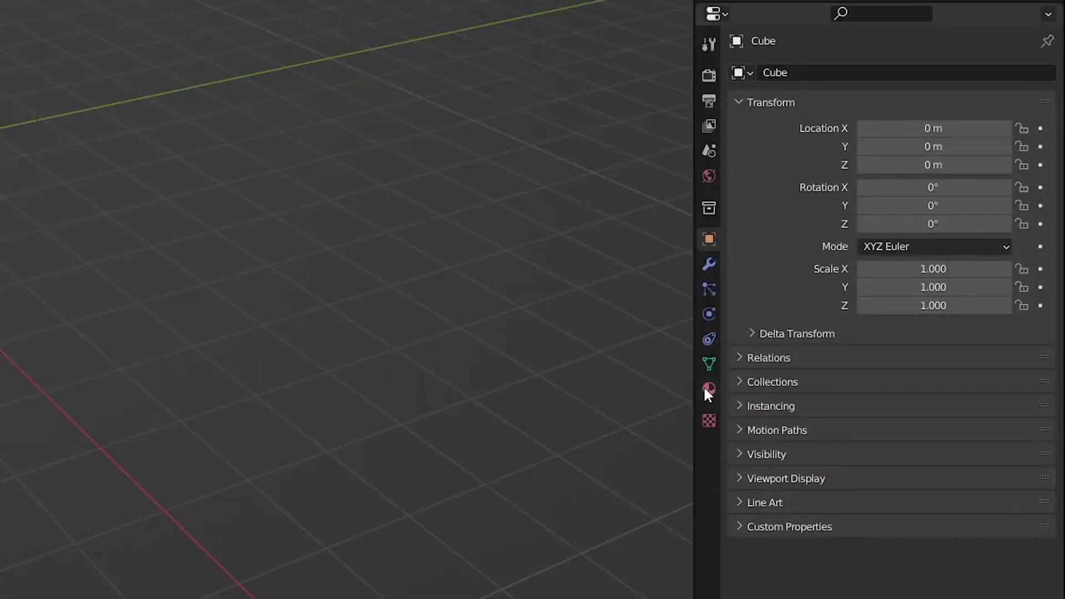
Step: In the body material, shift the ColorRamp's black stop to darken the scratches
click(709, 387)
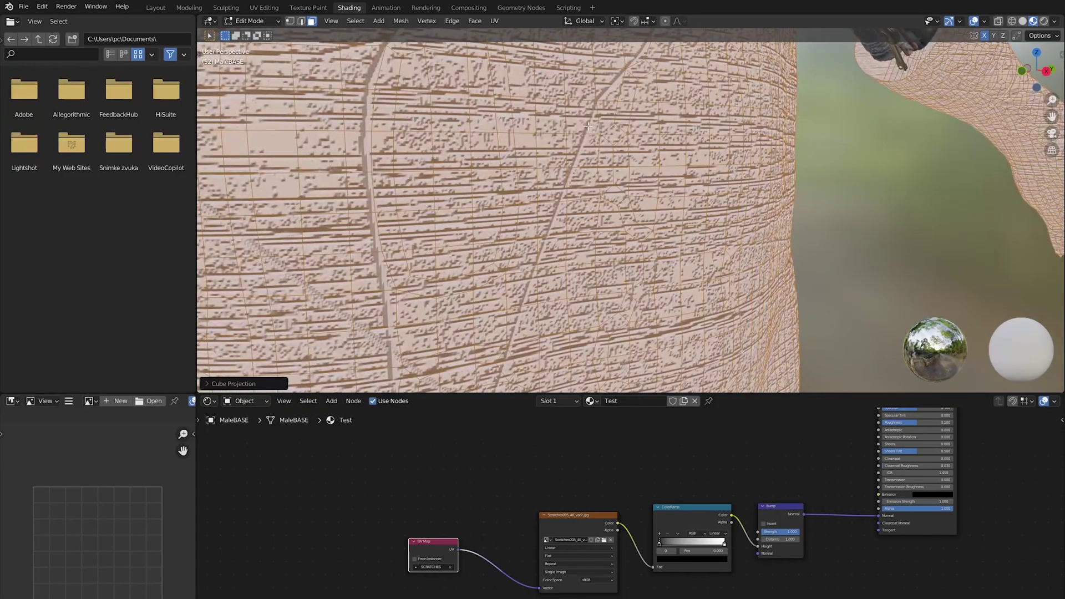
scroll(588, 127, down, 5)
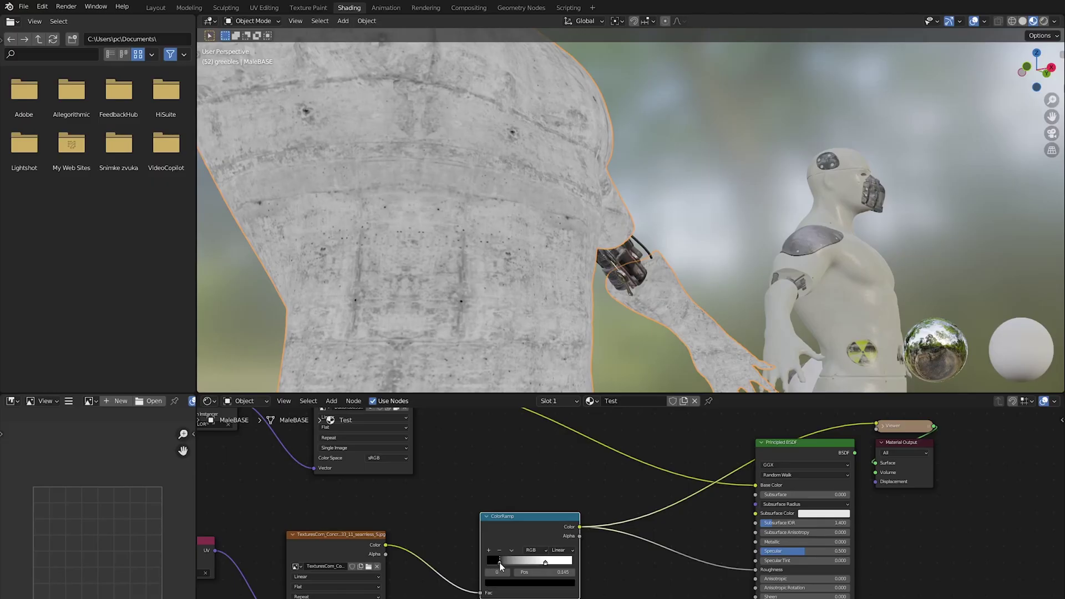
drag(498, 562, 509, 562)
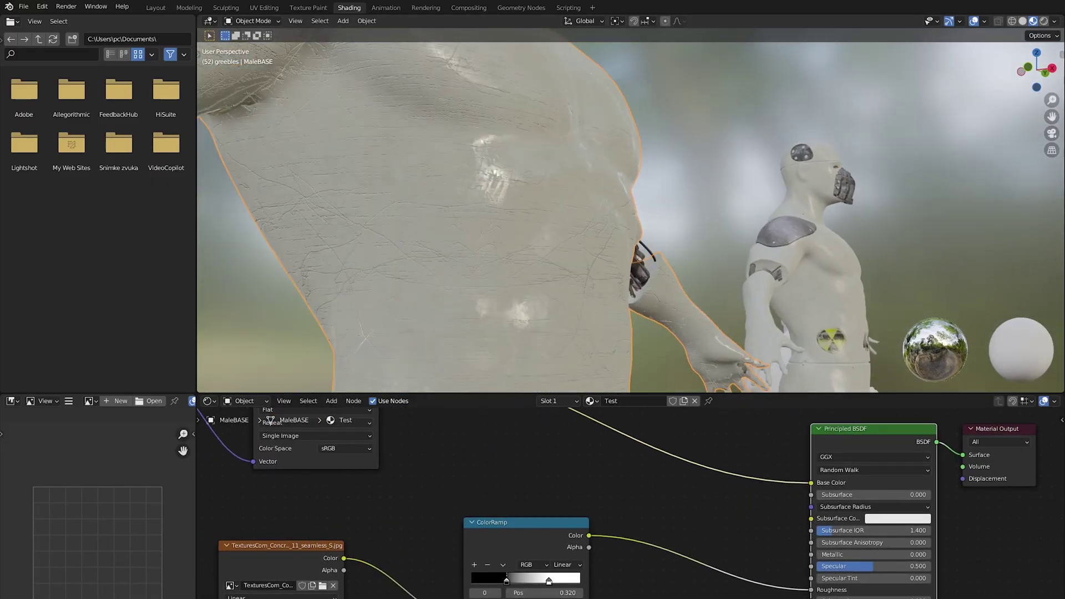
click(560, 528)
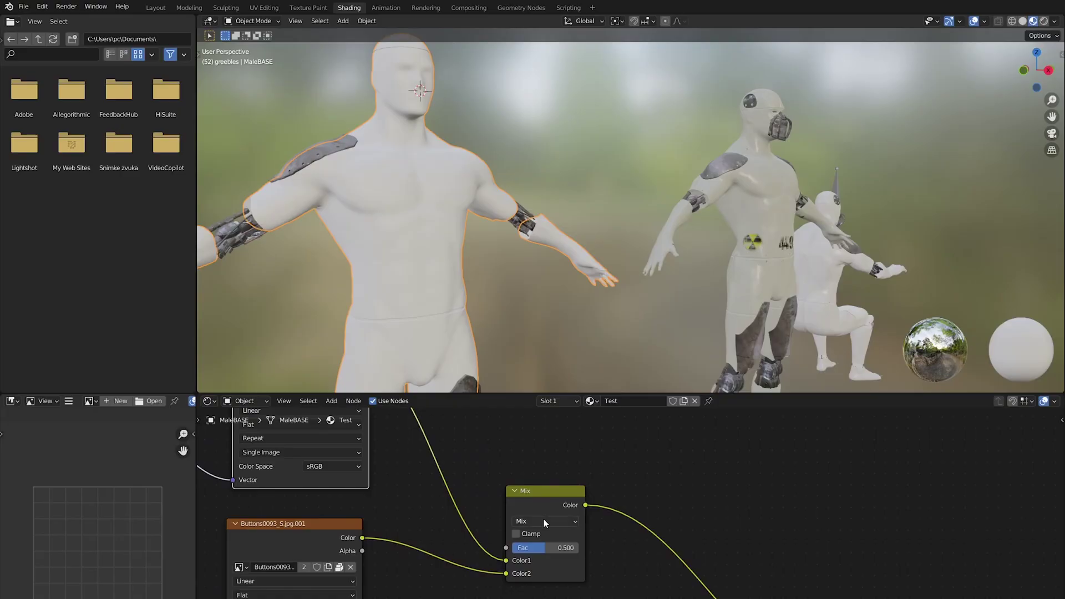
Step: Set the Mix node to Multiply with a factor of 1.000
click(543, 521)
click(535, 477)
drag(543, 547, 576, 547)
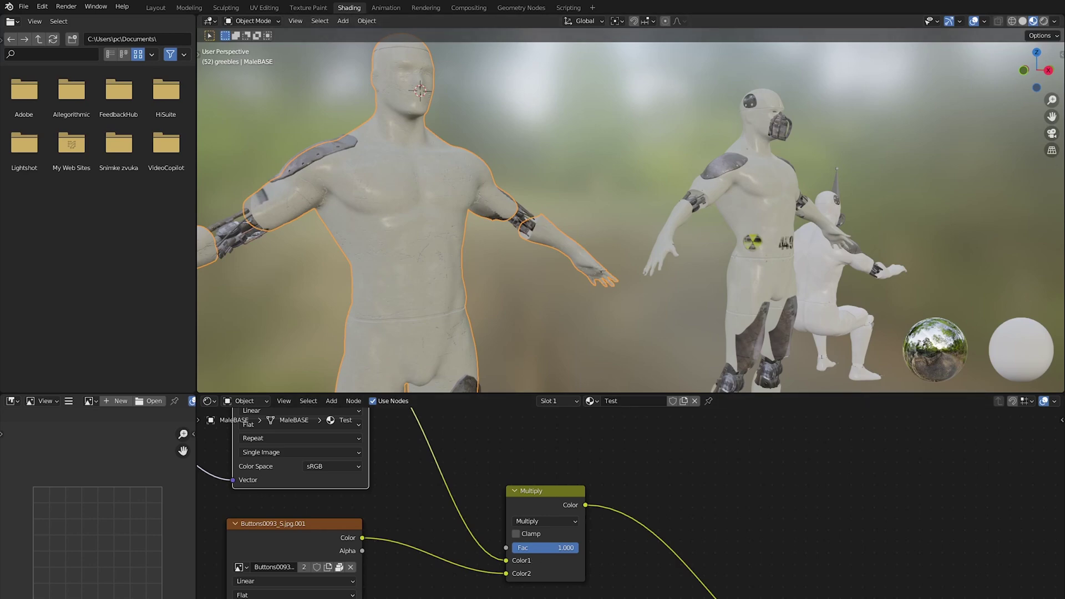
Step: In UV Editing, scale and move the UV islands across the radiation decal image
click(264, 7)
key(s)
key(g)
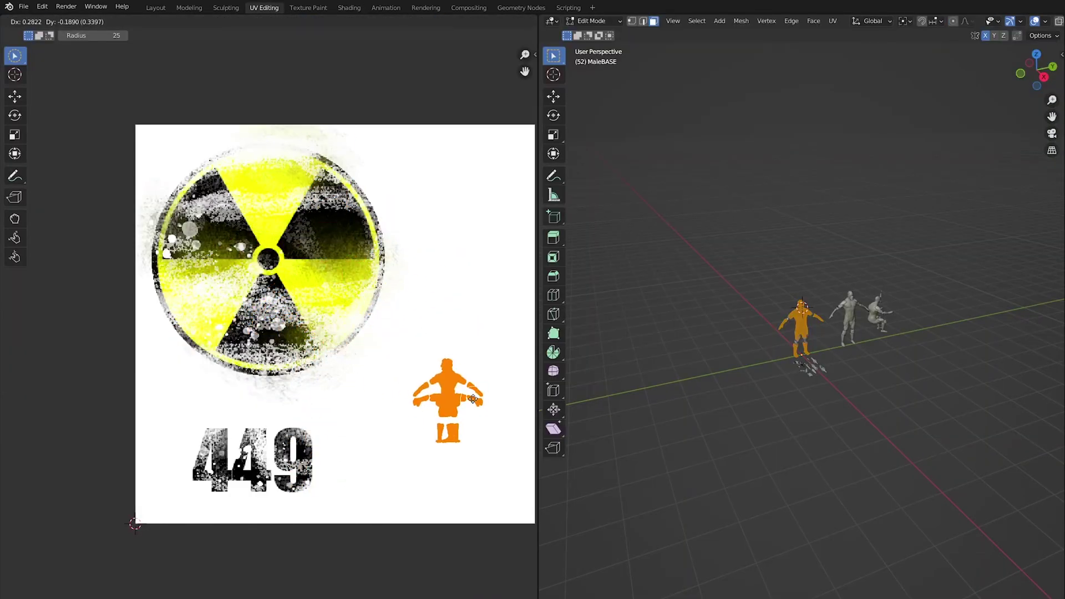
click(349, 8)
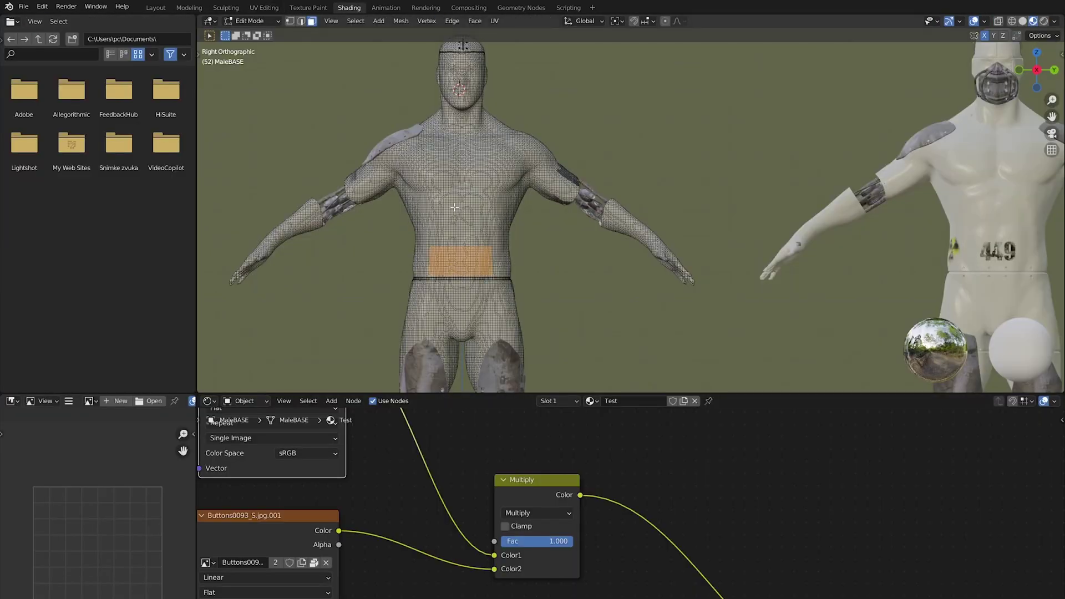
click(261, 10)
Step: Fit the waist UV island onto the 449 text and inspect the torso decal
key(g)
key(s)
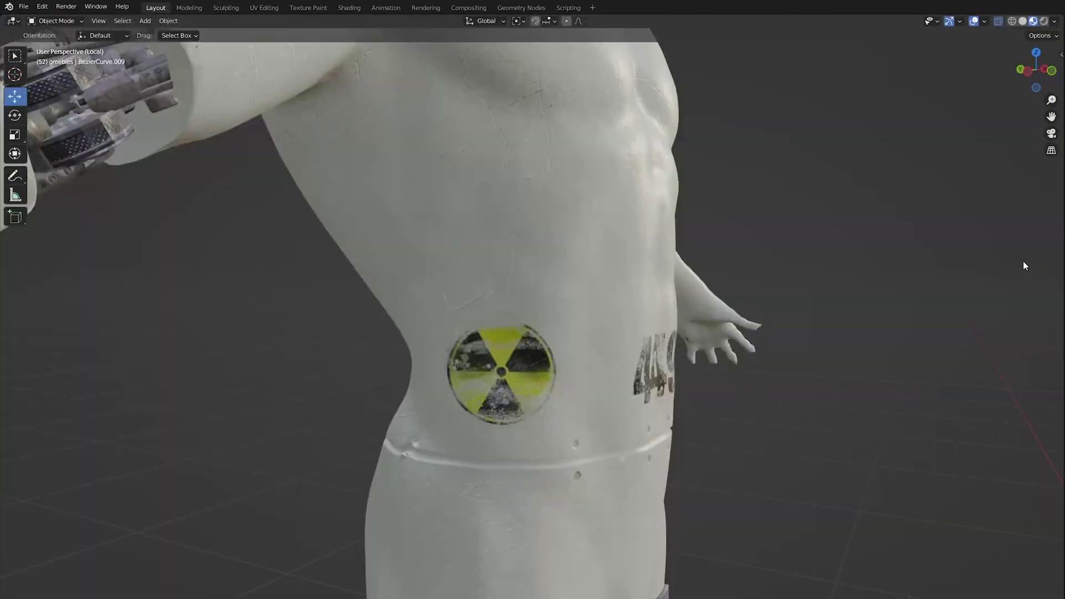
middle_drag(1023, 264, 977, 261)
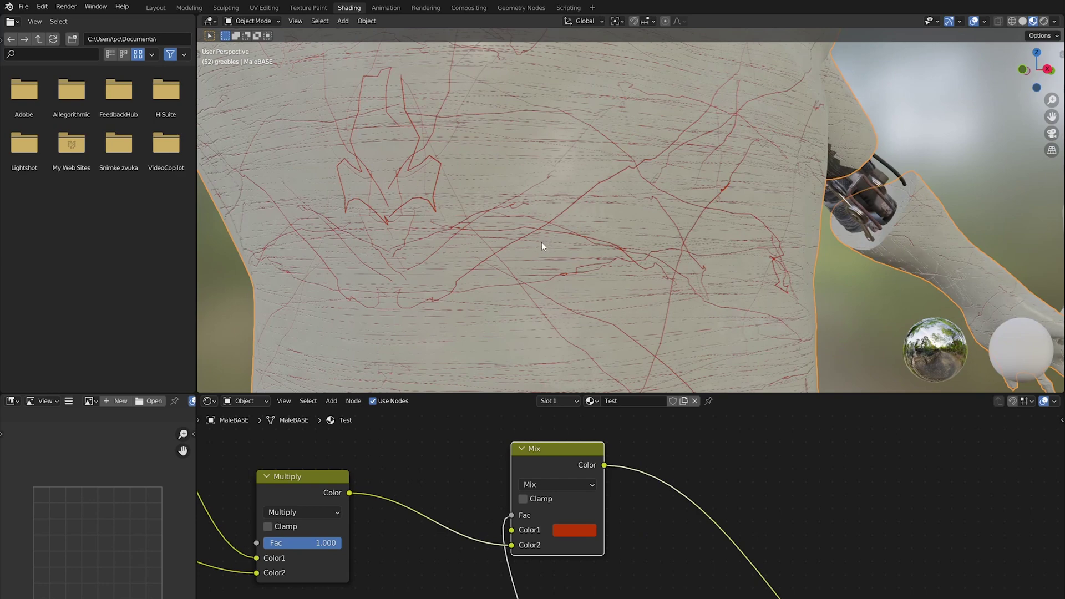
middle_drag(551, 250, 595, 237)
drag(1052, 116, 979, 158)
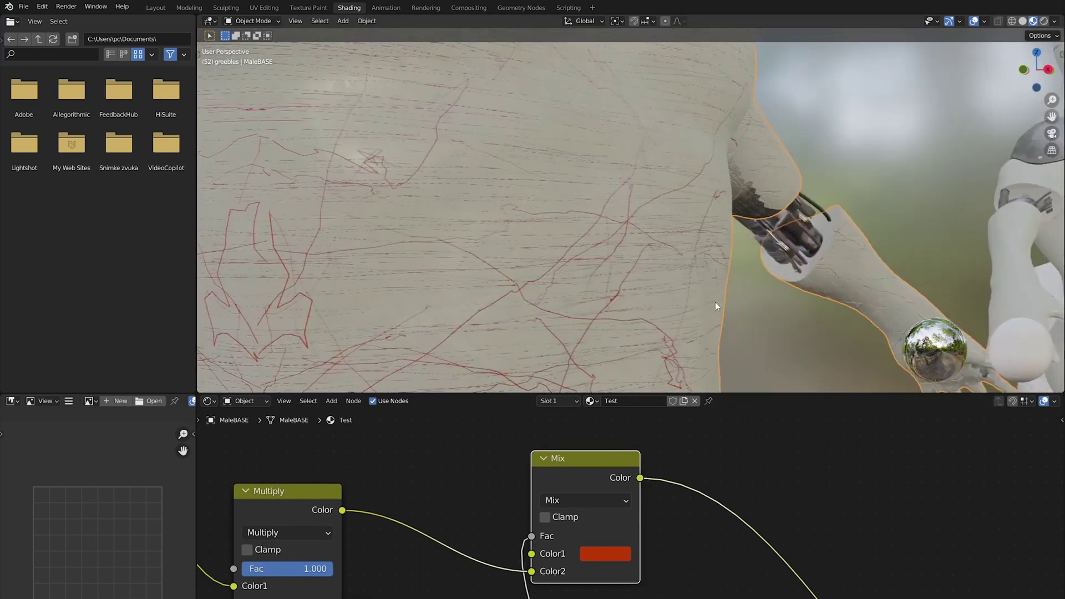
Step: Change the Mix node's scratch colour from red to a very dark brown
click(605, 554)
mouse_move(666, 499)
mouse_down()
mouse_move(643, 499)
mouse_move(649, 514)
mouse_move(621, 514)
mouse_up()
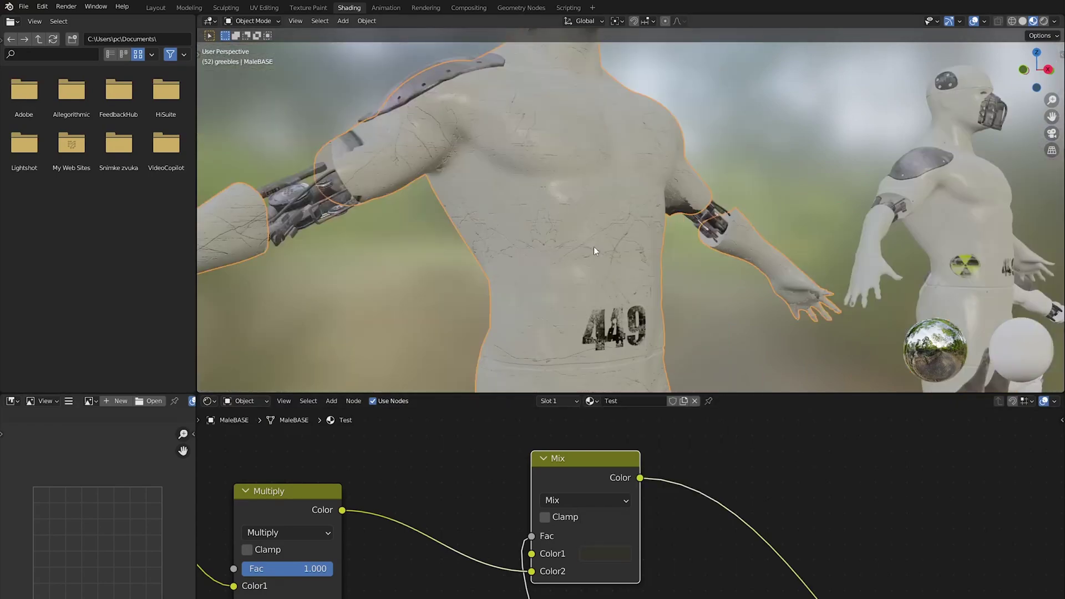
scroll(593, 246, down, 3)
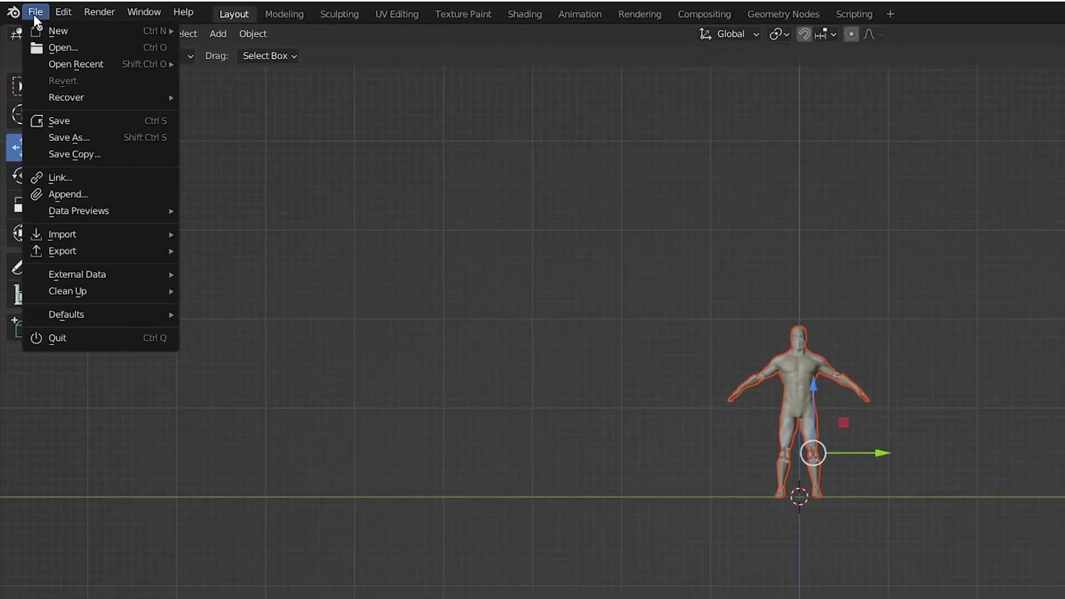
Step: Search Mixamo's animations for 'typing'
mouse_move(93, 247)
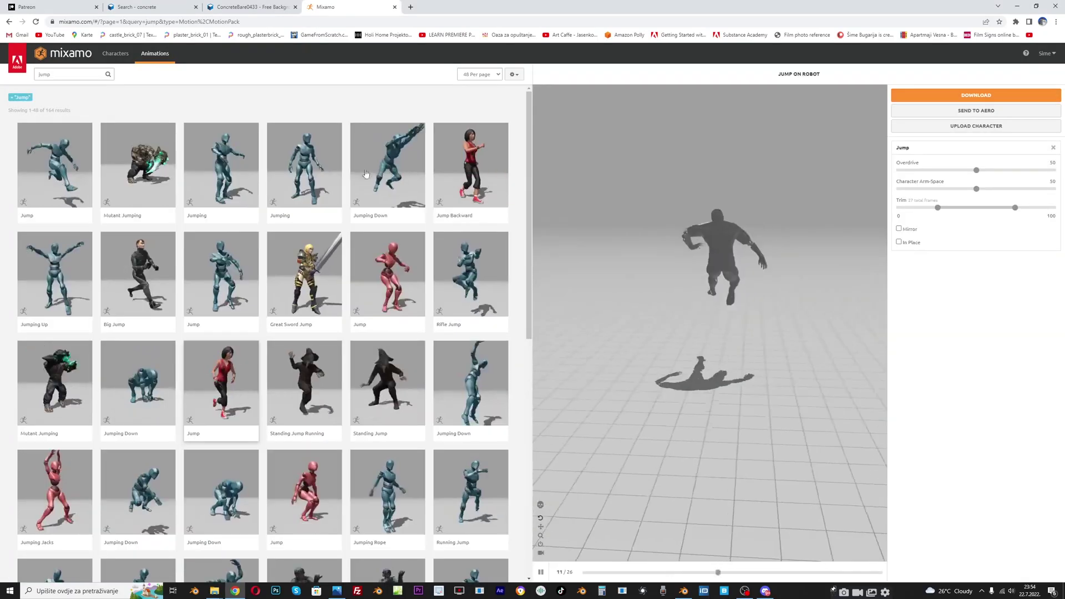
double_click(74, 74)
text(typing)
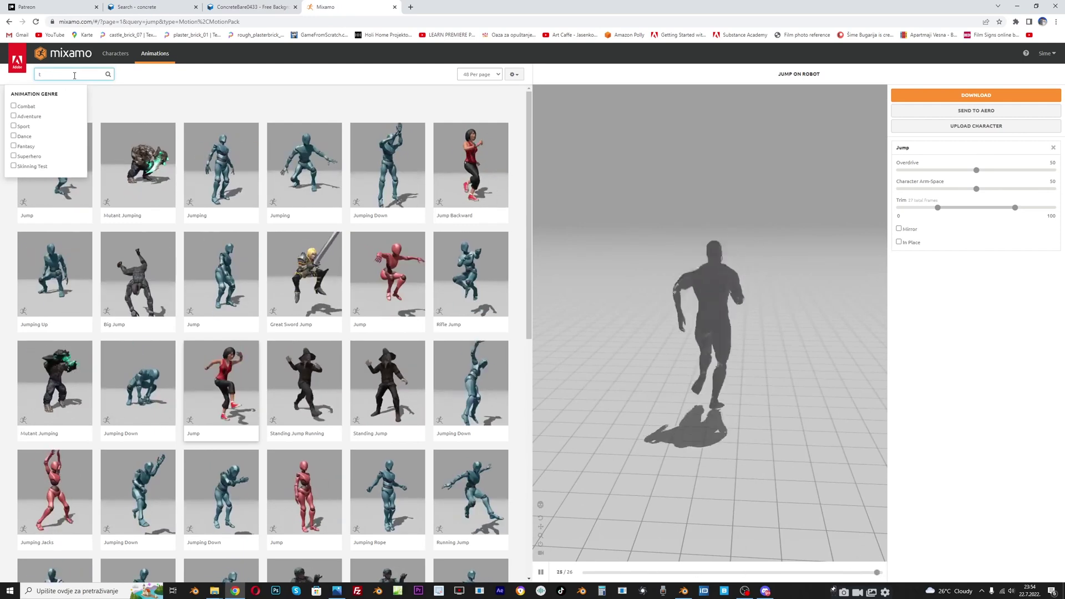
key(Return)
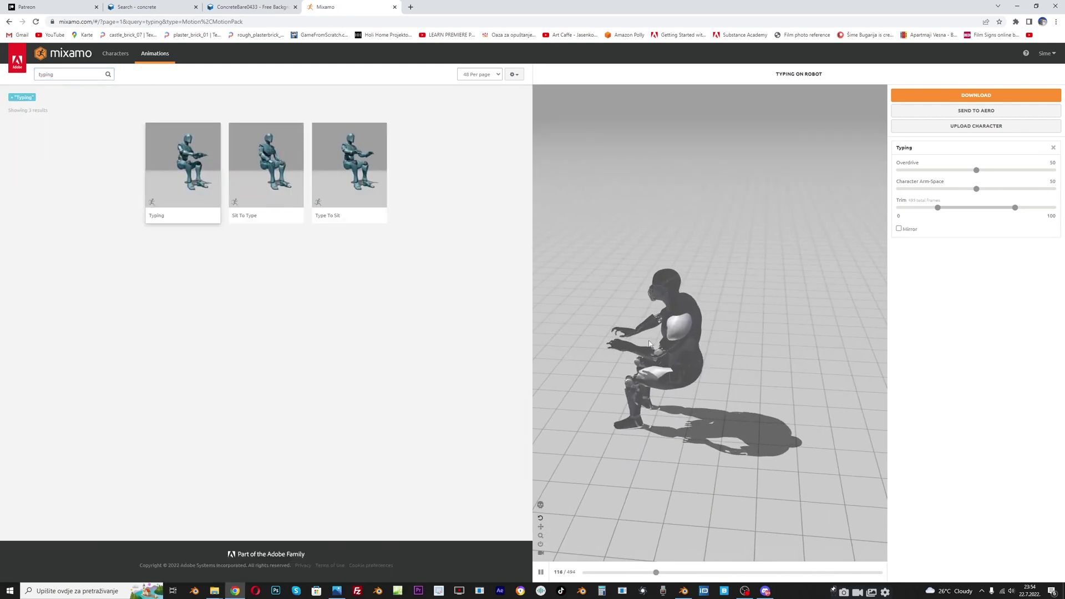
Step: Download the Typing animation as FBX 7.4 at 24 frames per second
click(976, 95)
click(461, 130)
click(418, 159)
click(416, 161)
click(414, 169)
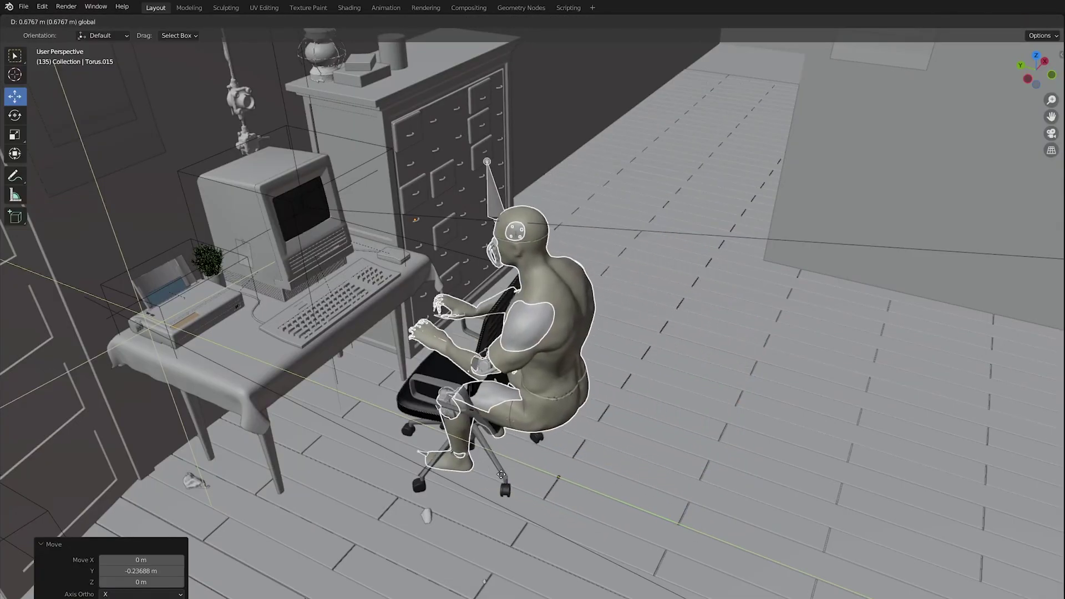
drag(501, 475, 417, 480)
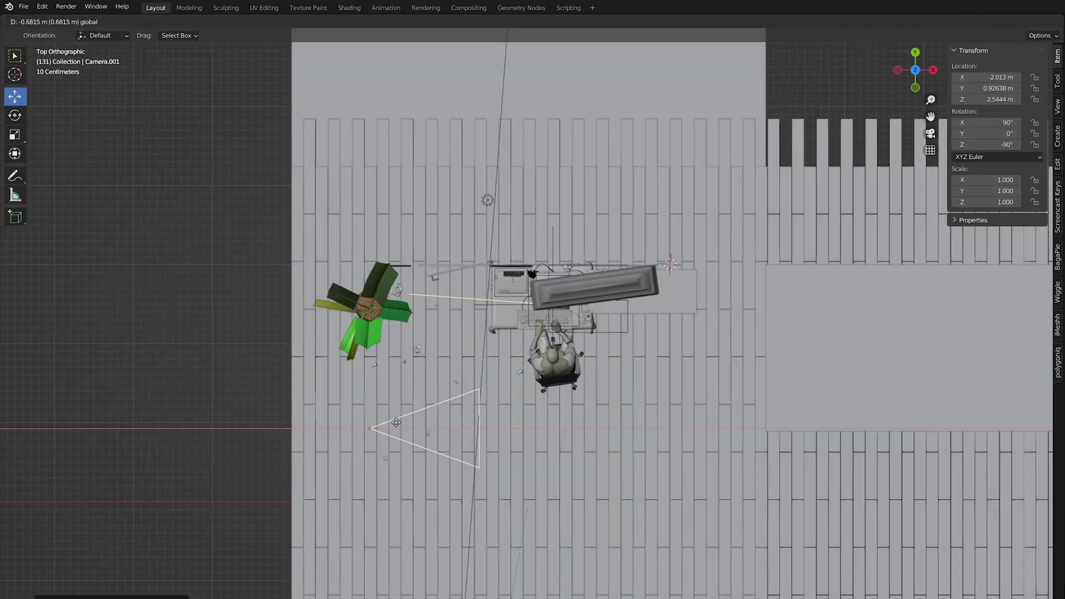
Step: Reposition the camera, sliding it sideways past the plant
click(321, 389)
key(g)
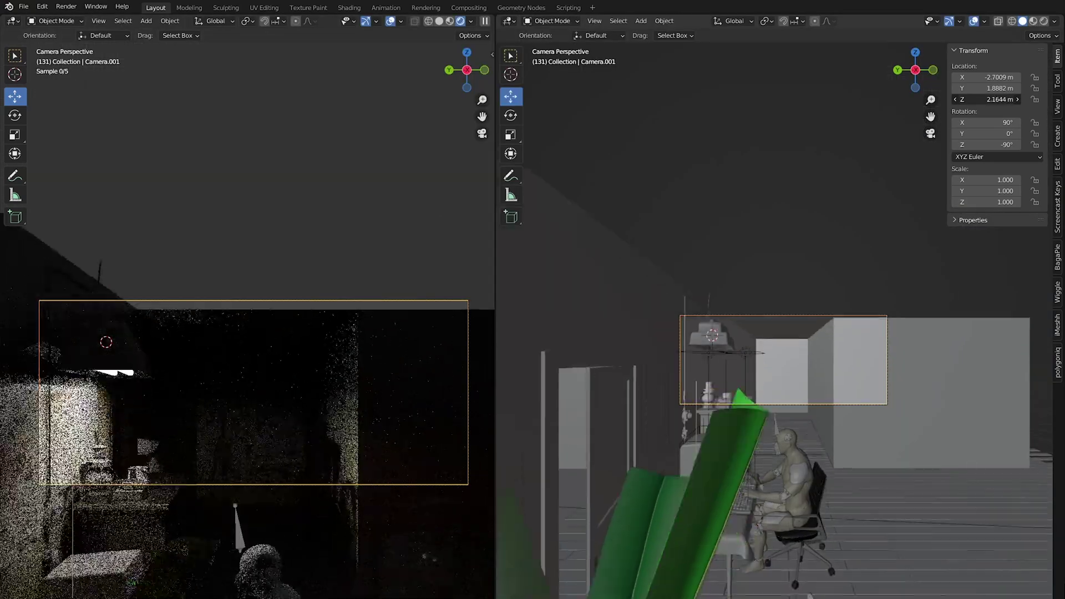
drag(987, 88, 937, 88)
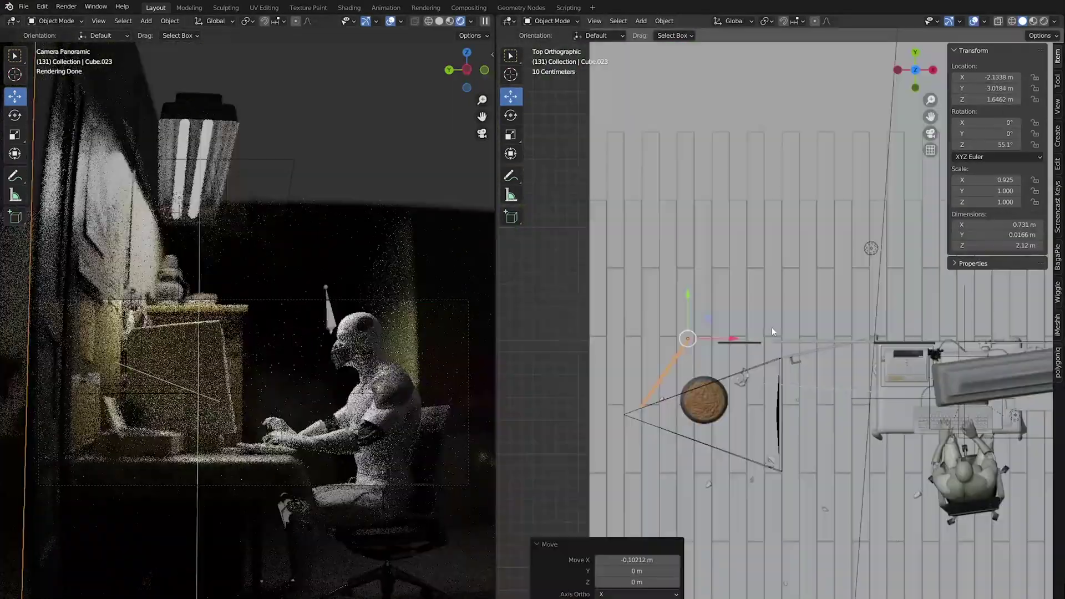
Step: Rotate the tall thin panel about Z and shift it along X, settling at 64.5°
key(r)
key(z)
click(777, 319)
key(g)
key(x)
click(781, 311)
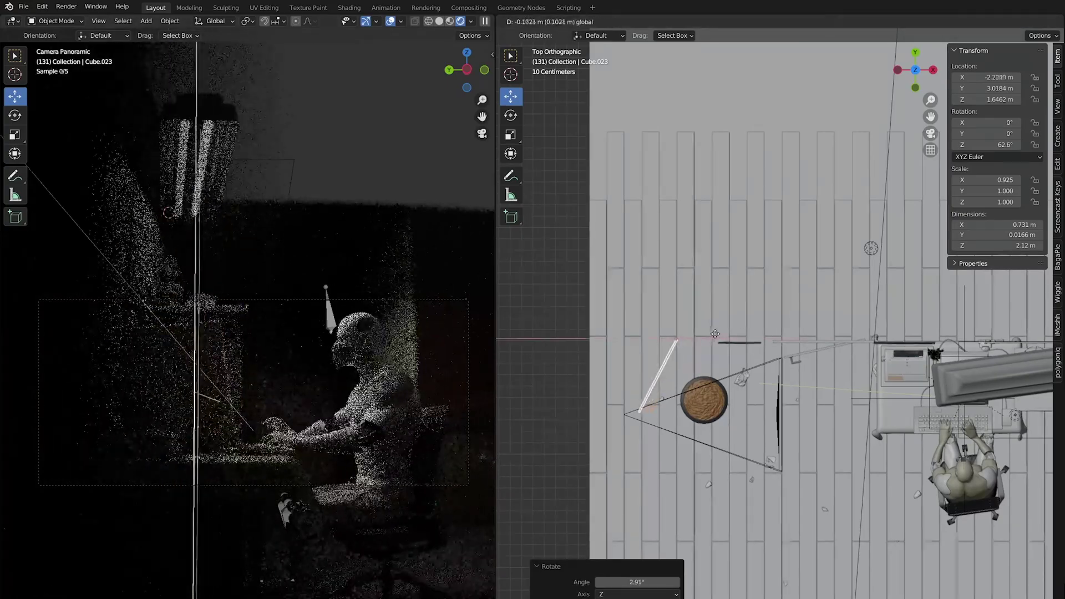
key(r)
click(743, 307)
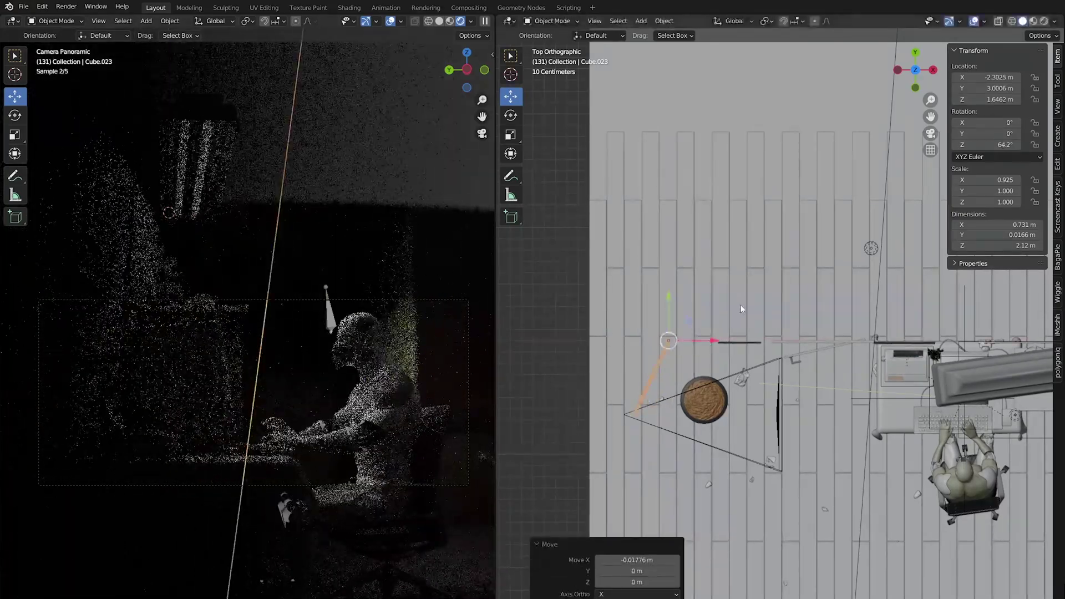
key(r)
click(743, 307)
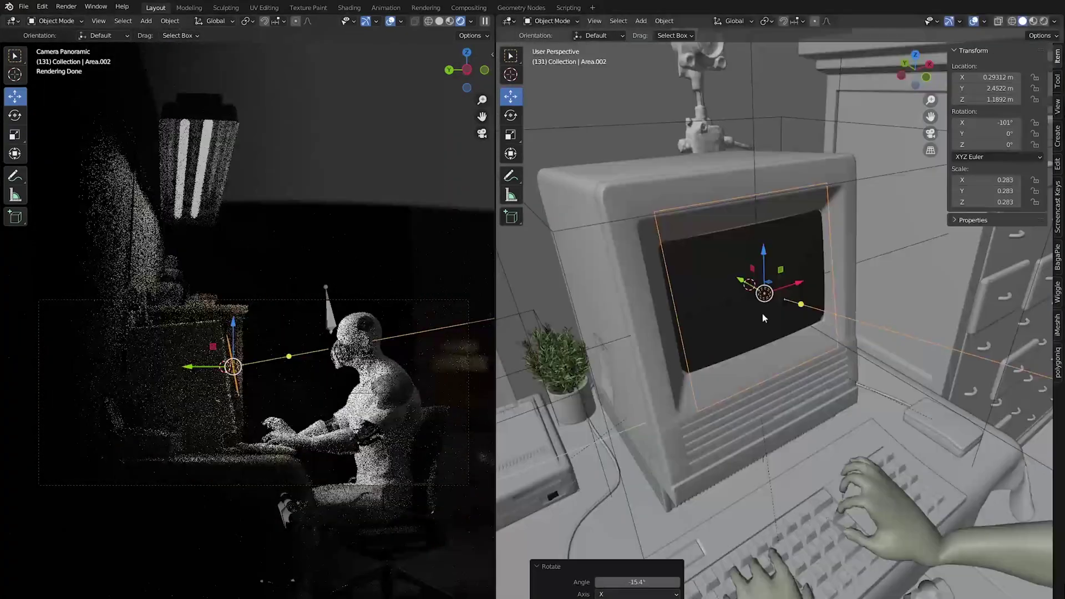
Step: Shrink the monitor screen's area light and move it along the Y axis
key(s)
click(807, 302)
key(g)
key(y)
click(718, 273)
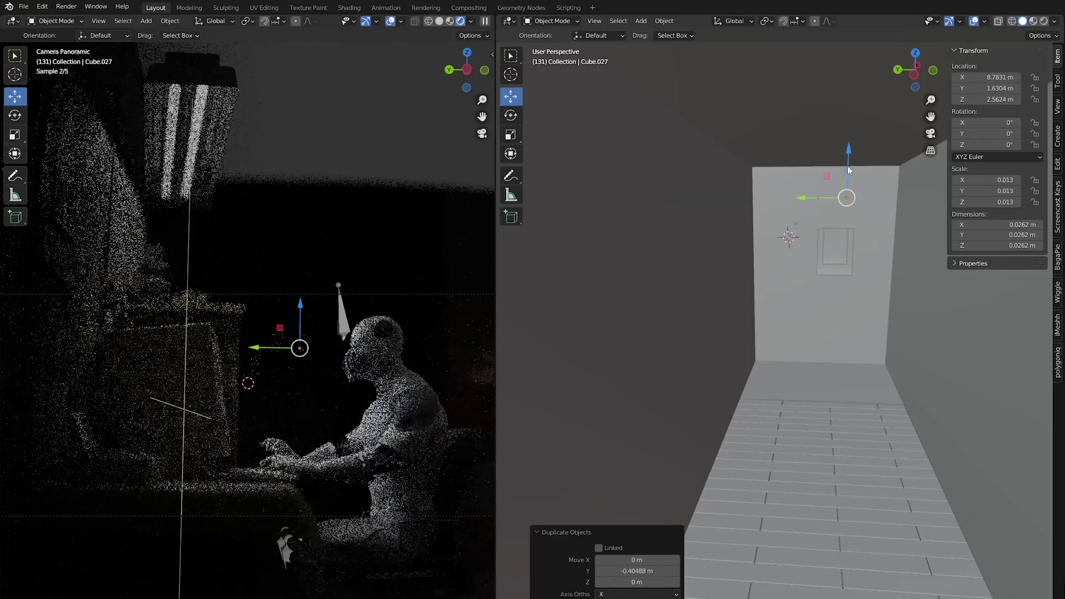
Step: Nudge the small wall cube along Y and add a copy scaled to 0.858
drag(834, 223, 830, 223)
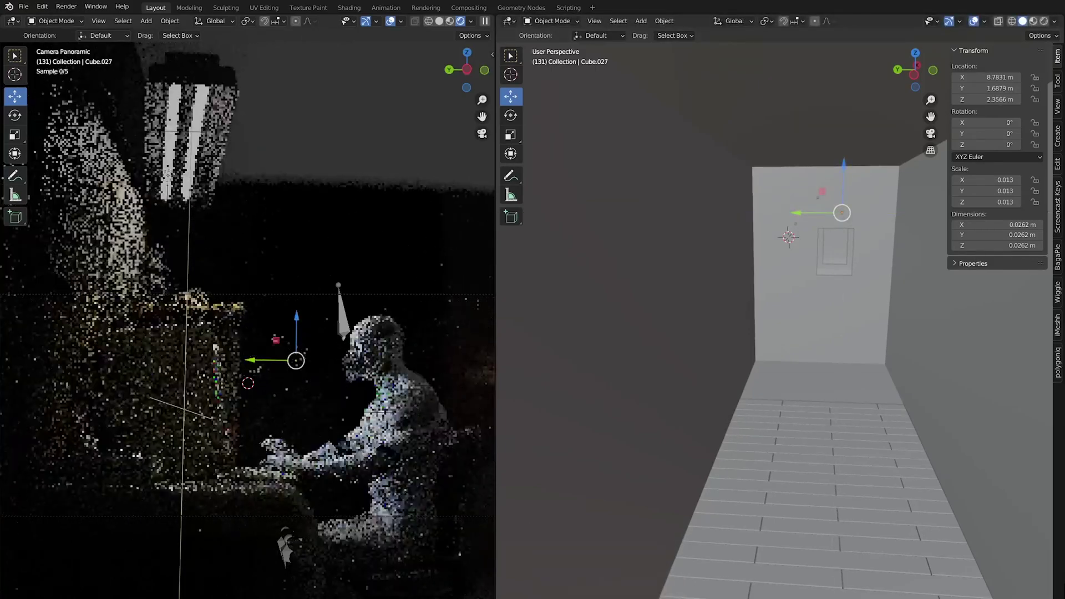
key(shift+d)
key(s)
click(879, 225)
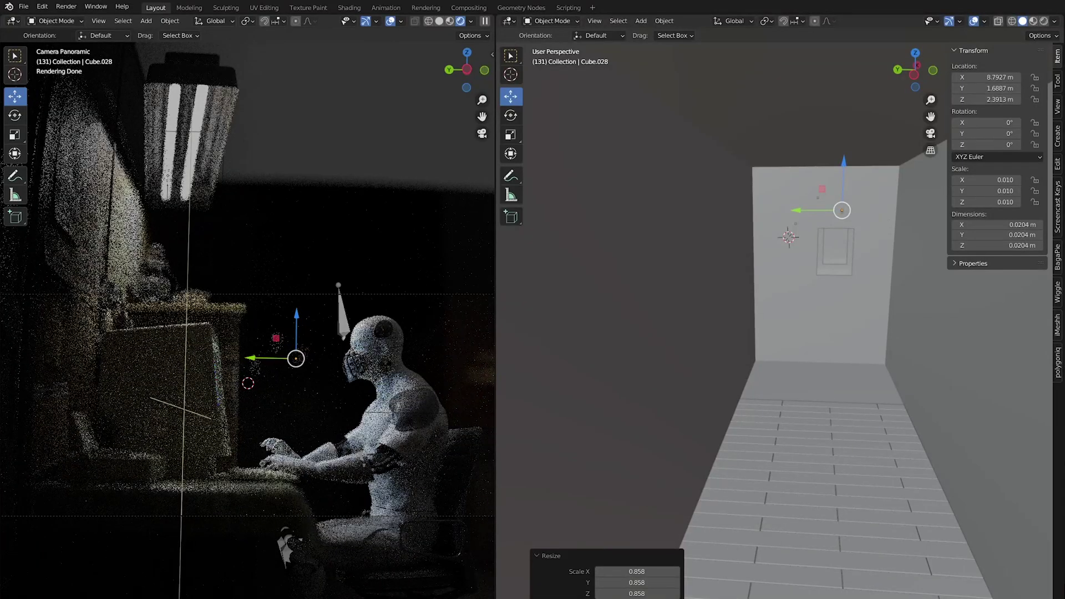